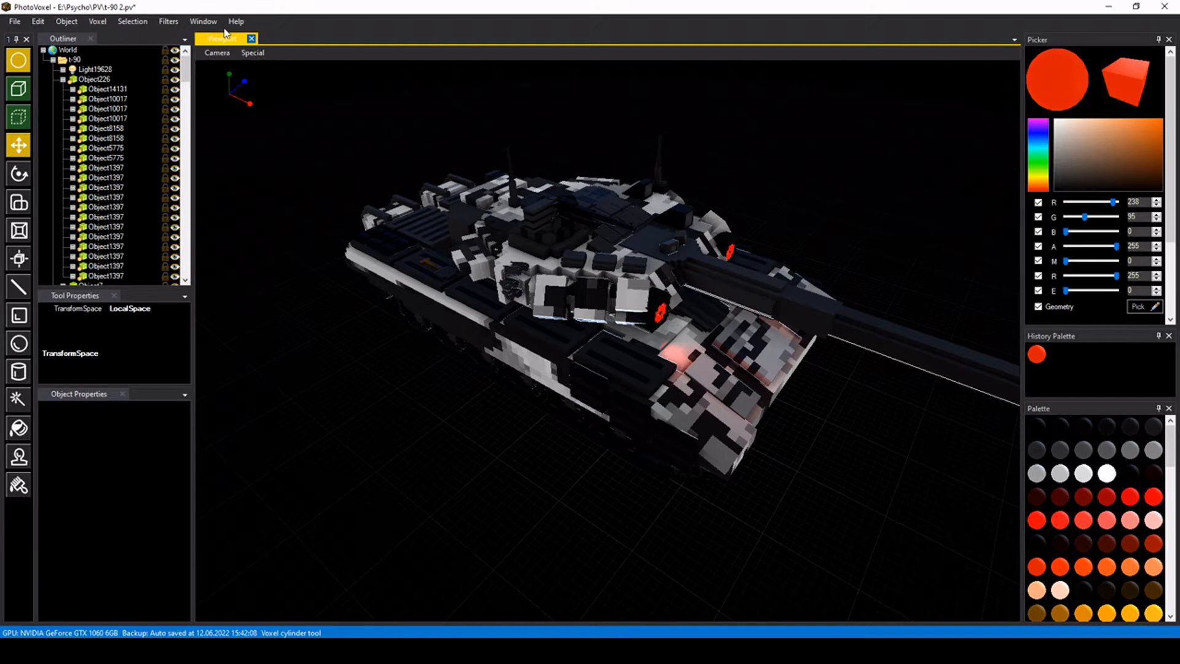
Review the available file, edit, object, voxel, selection, filter and window layout commands.
click(14, 21)
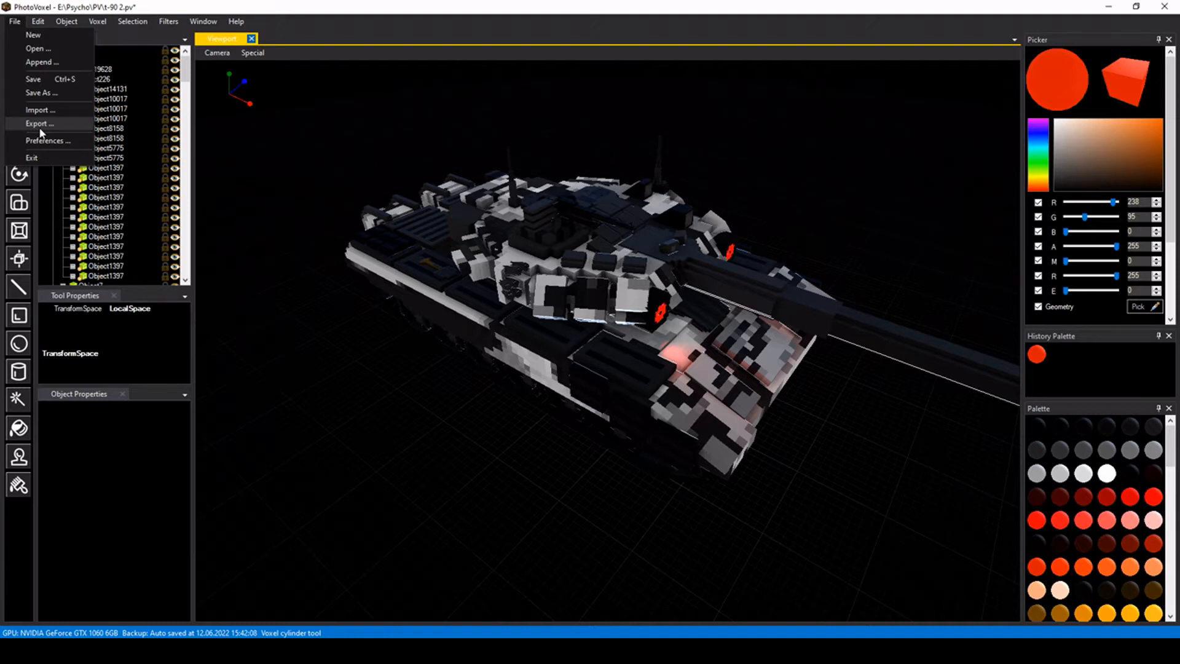
mouse_move(43, 20)
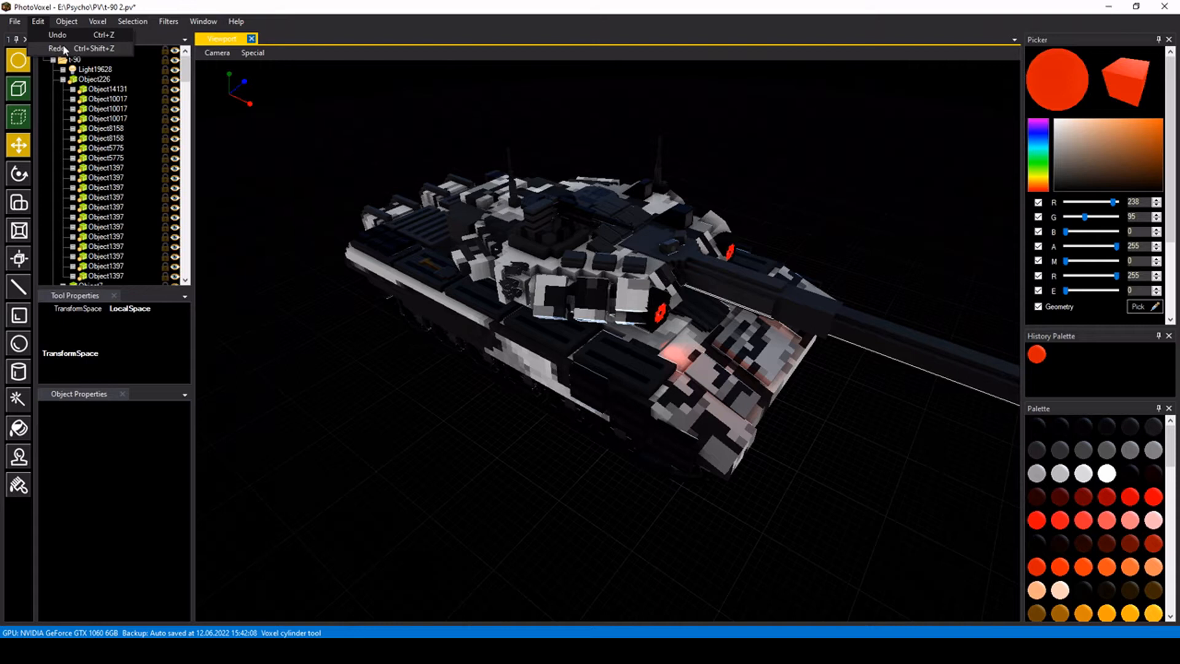
click(78, 23)
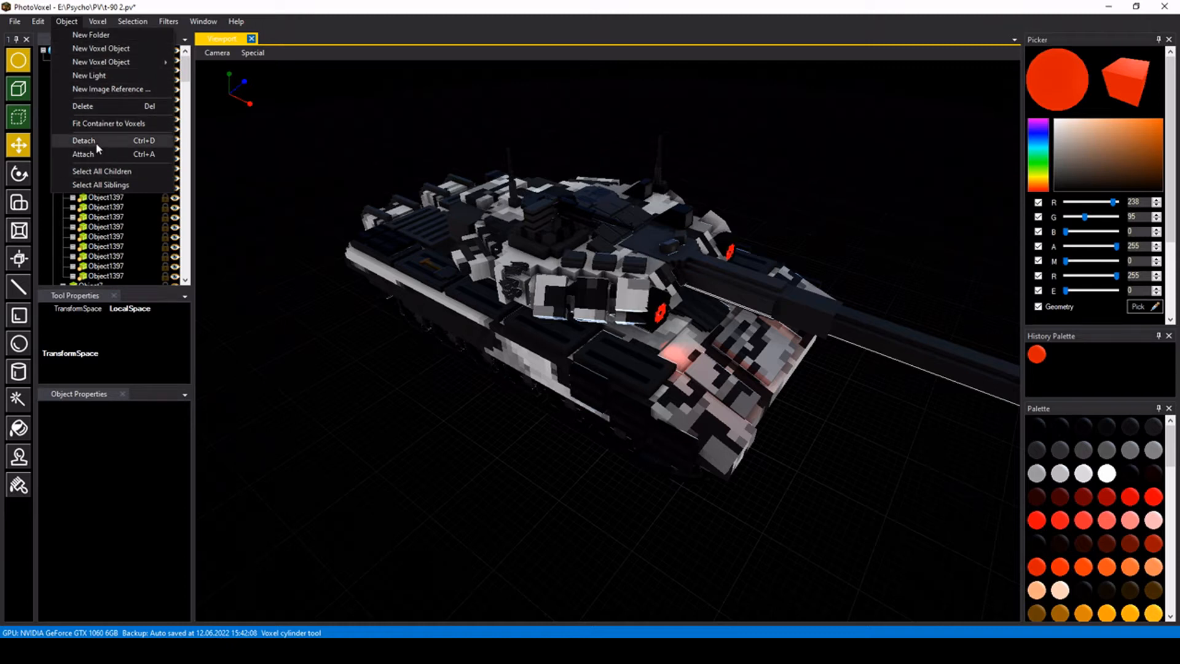
mouse_move(101, 23)
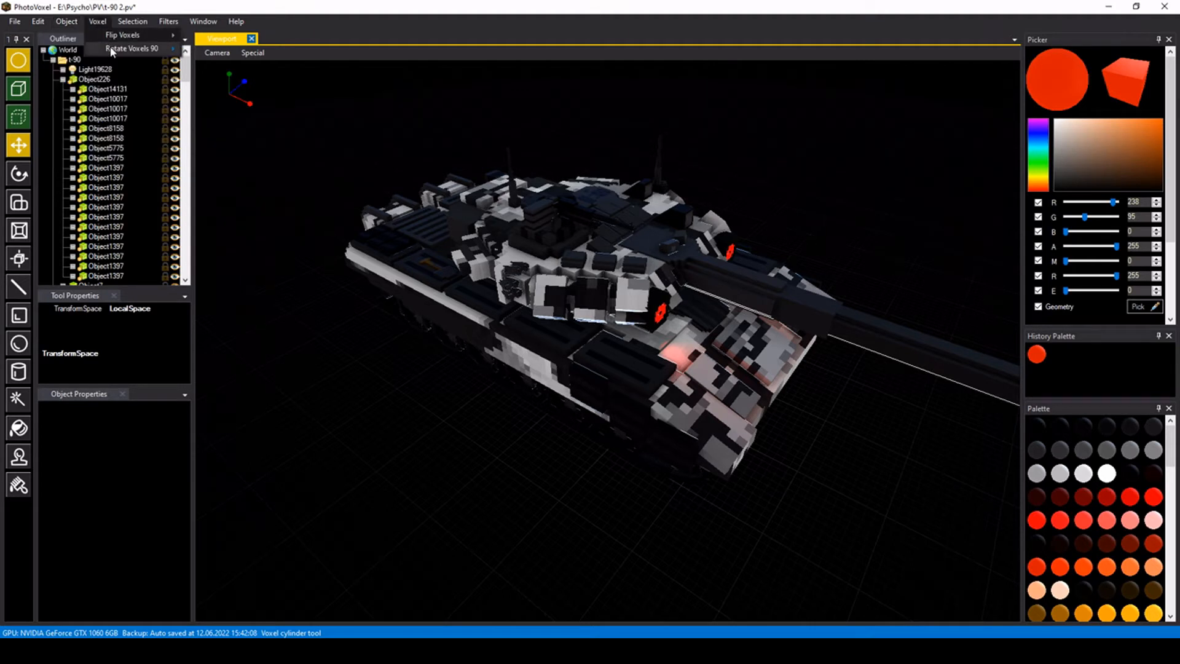
mouse_move(113, 51)
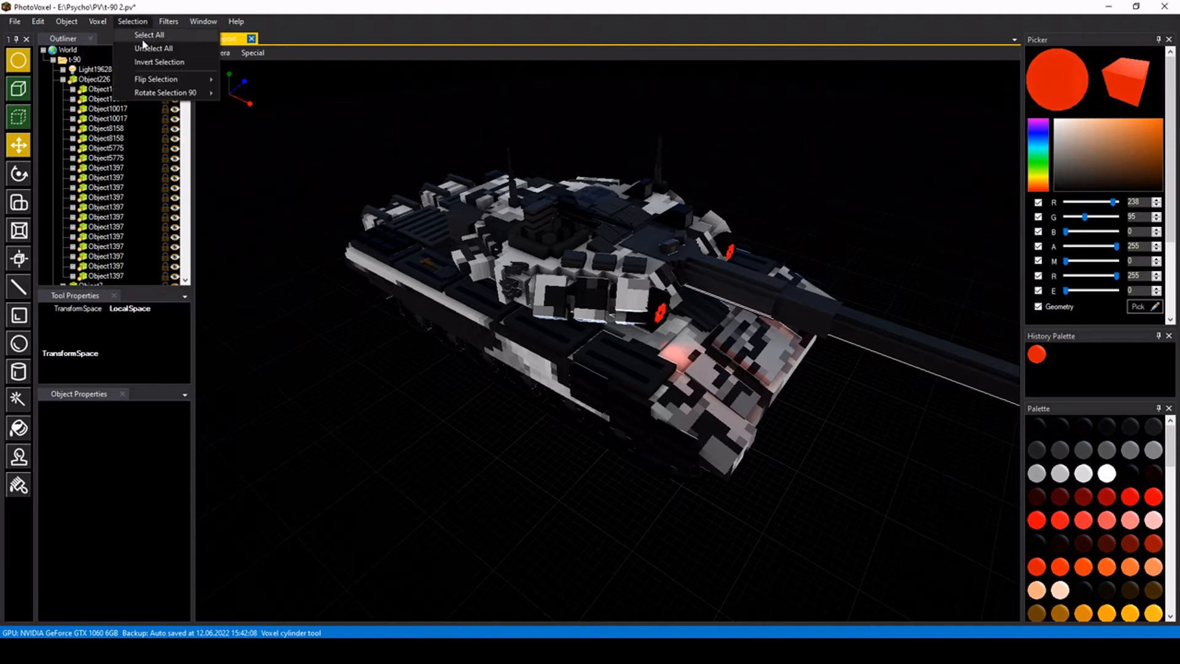
mouse_move(145, 81)
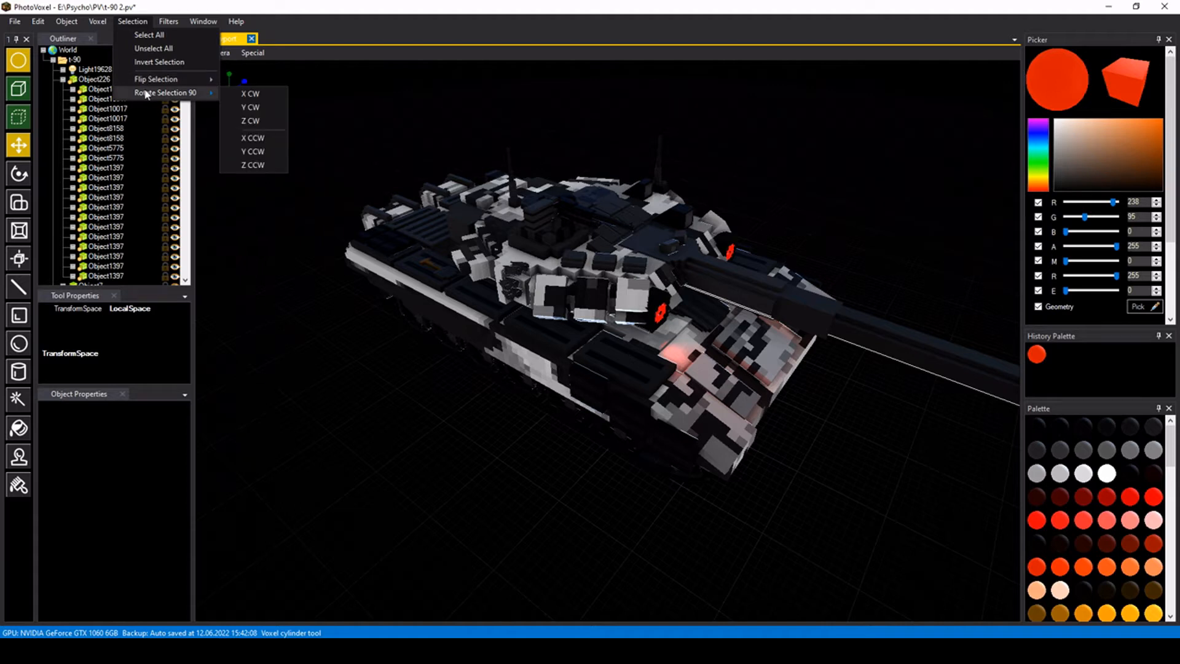
click(168, 21)
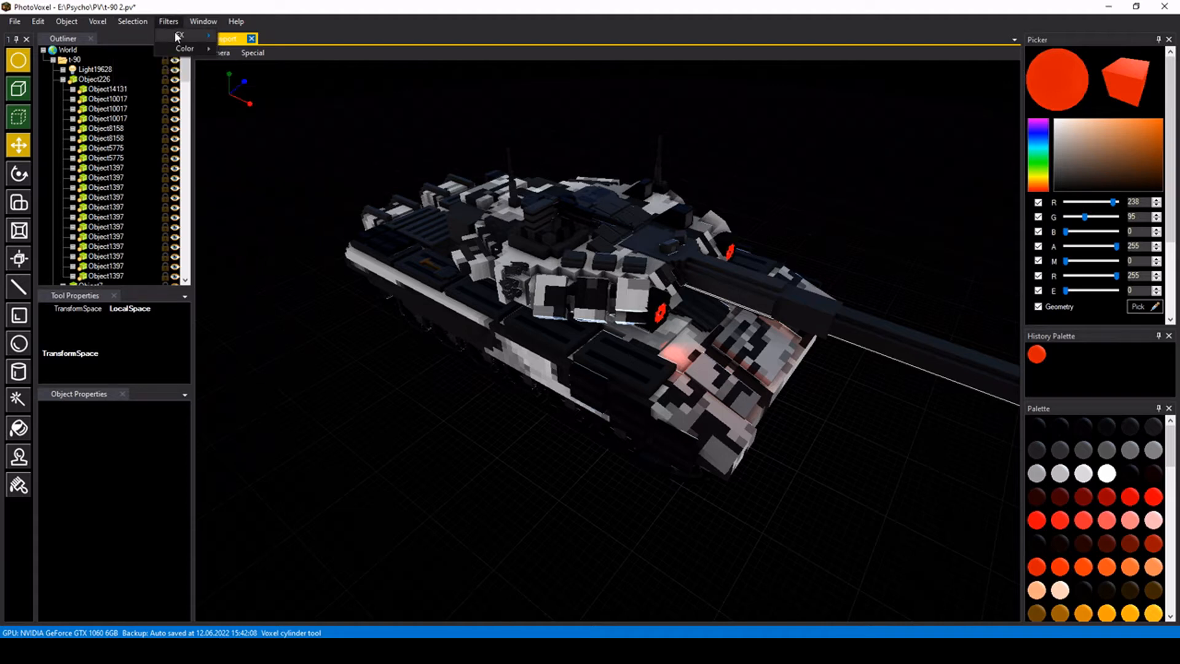
mouse_move(176, 37)
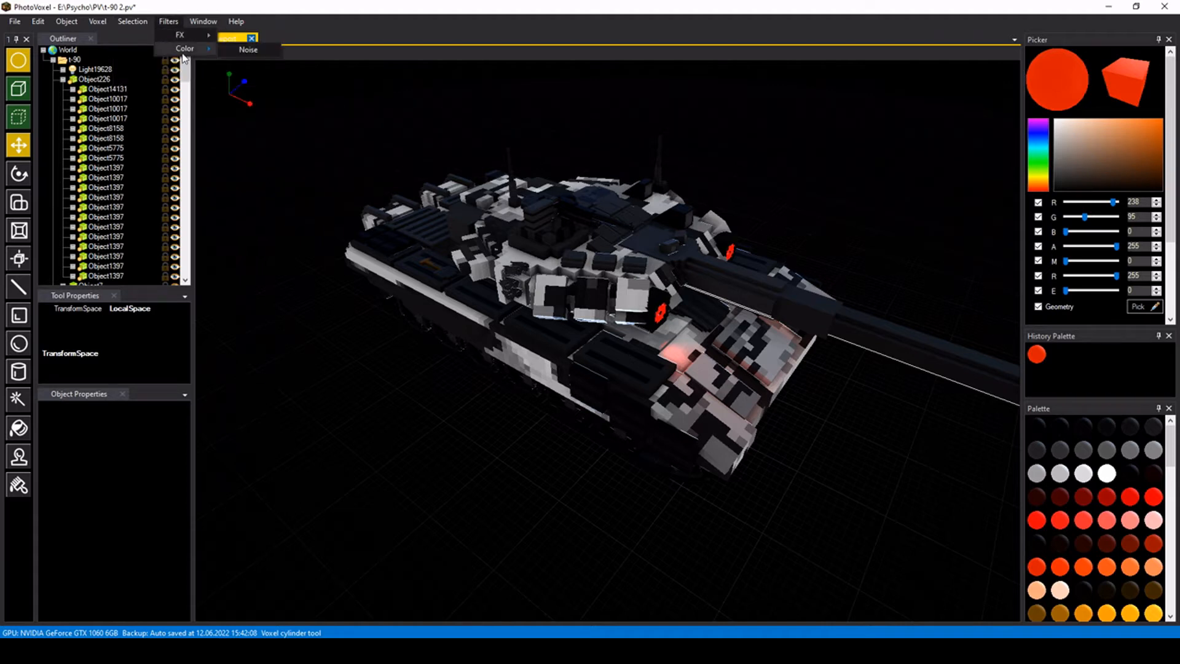
click(205, 21)
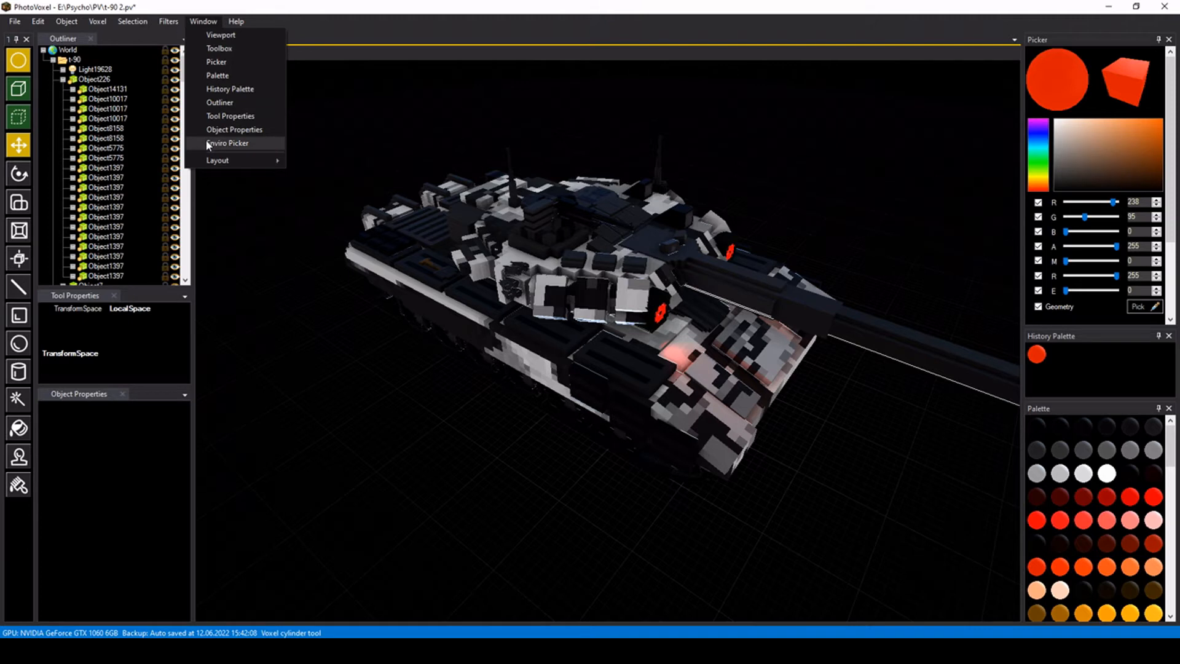
mouse_move(210, 162)
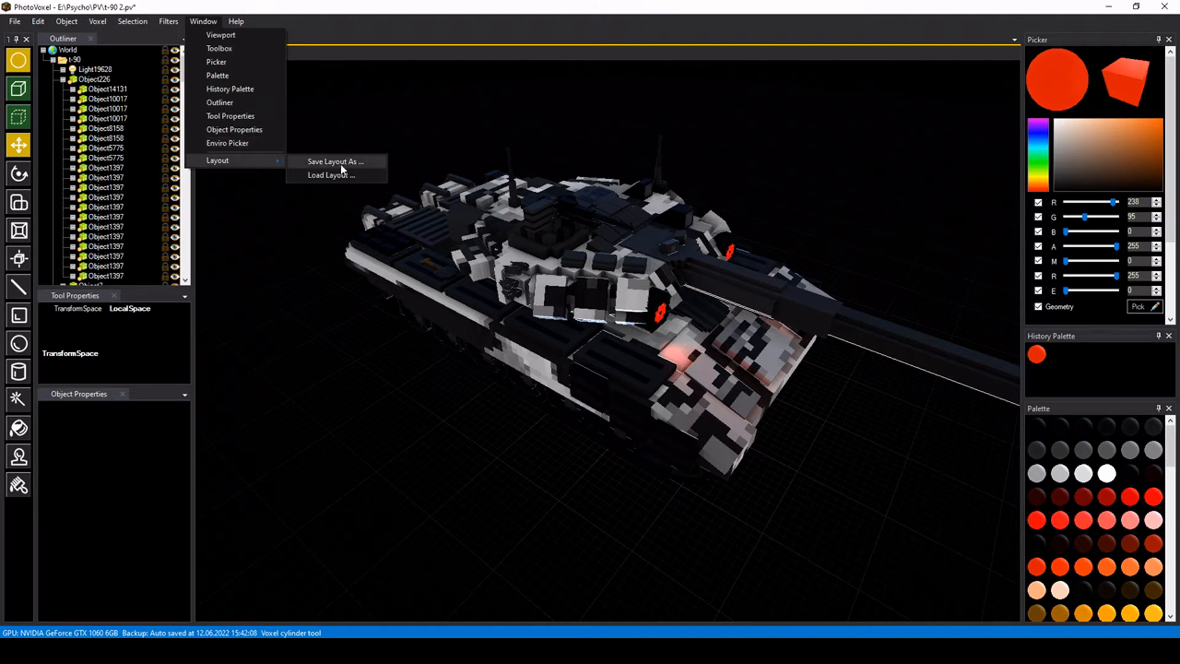
click(318, 175)
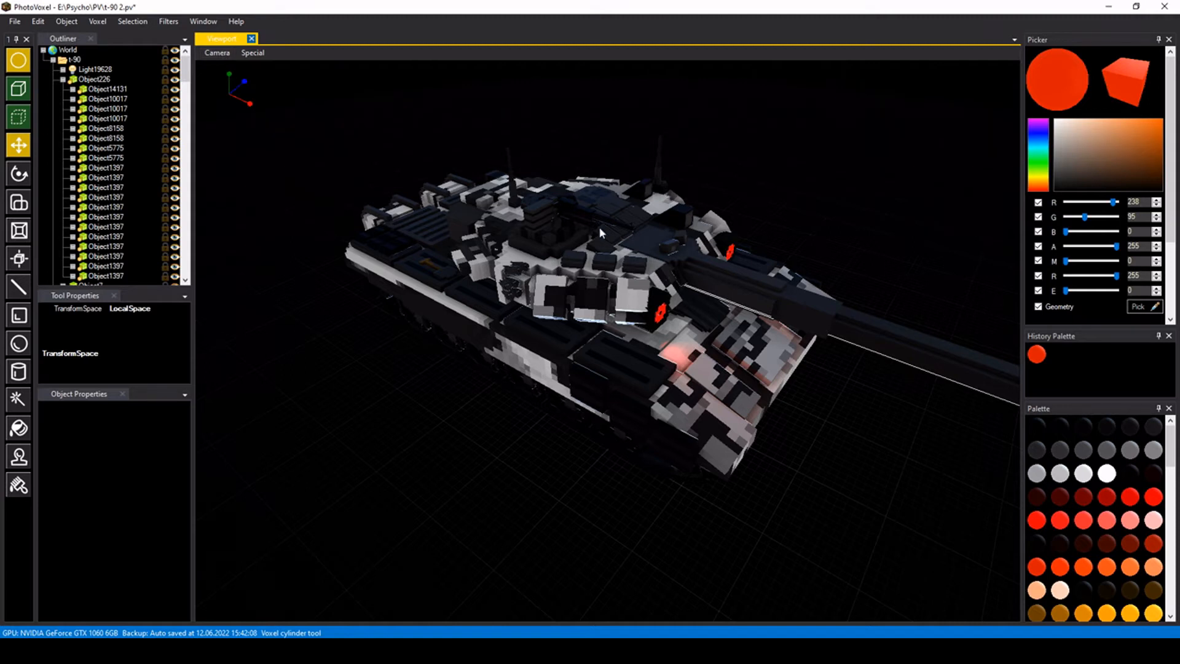
Switch the viewport camera to the orthographic projection and back to perspective.
click(217, 53)
click(234, 81)
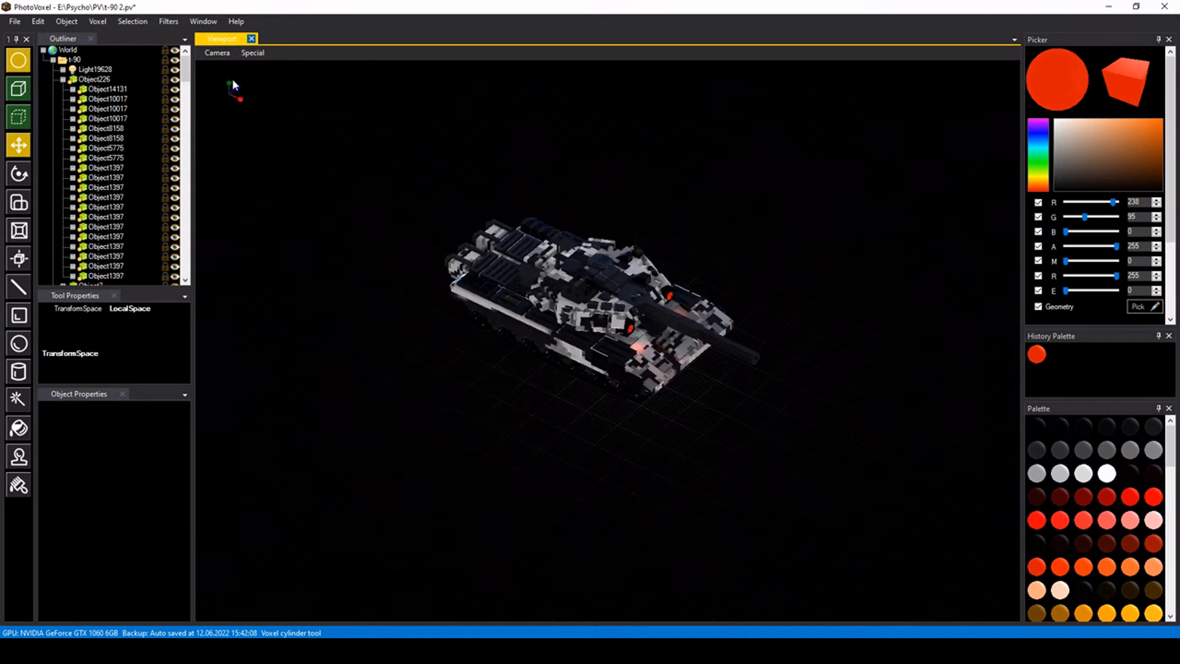
click(217, 53)
click(230, 67)
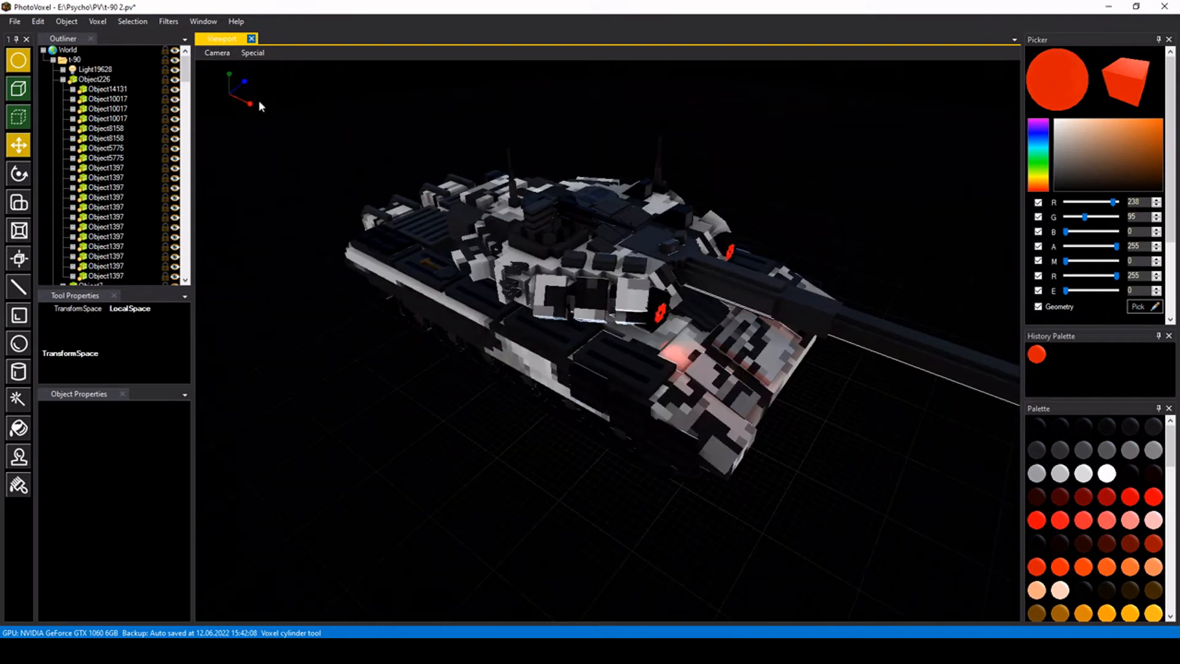
Try moving the tank's turret and gun upward, undo the move and clear the selection.
middle_drag(542, 258, 547, 304)
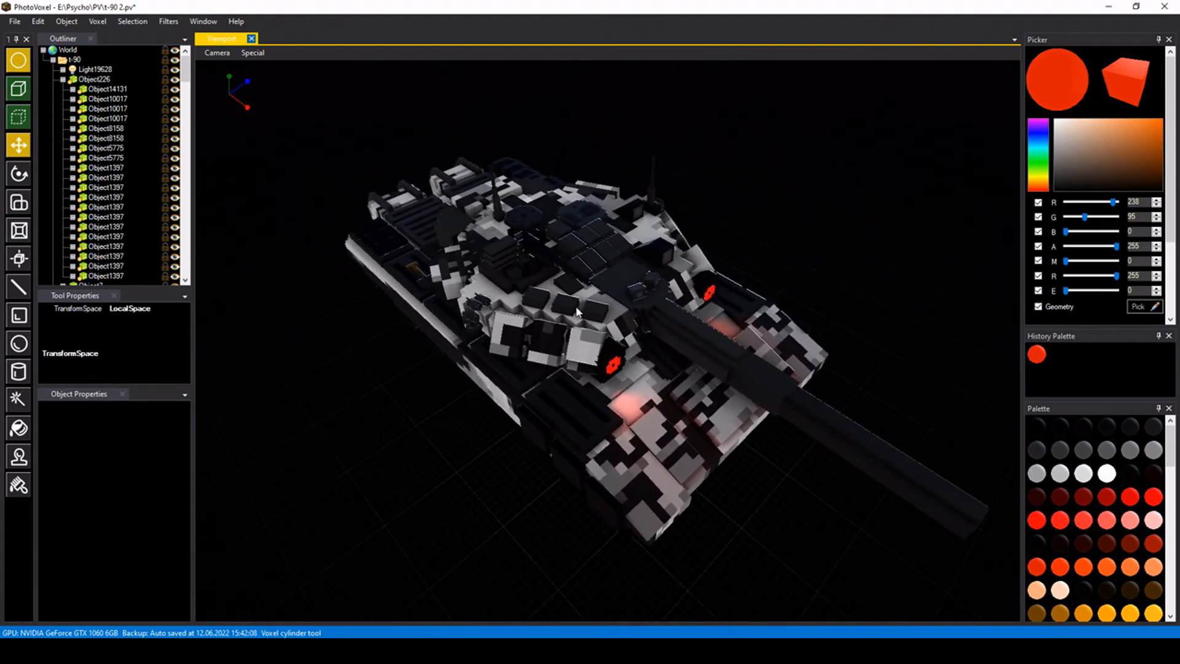
scroll(575, 310, up, 3)
scroll(572, 310, down, 4)
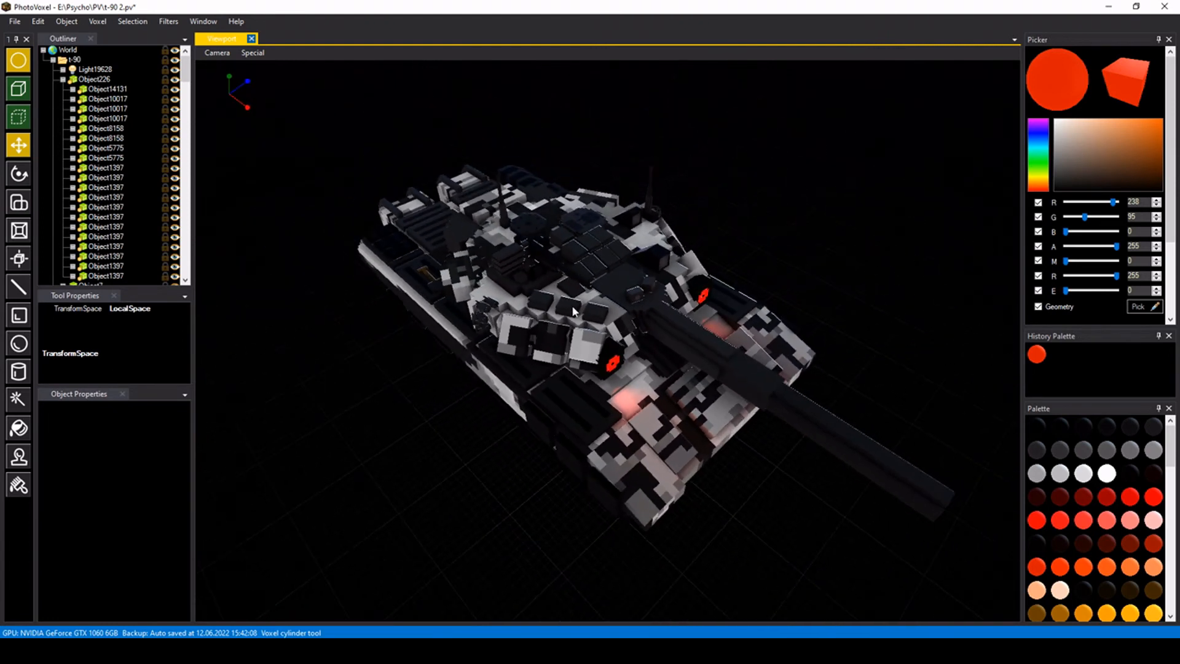
click(655, 327)
drag(686, 289, 692, 260)
key(ctrl+z)
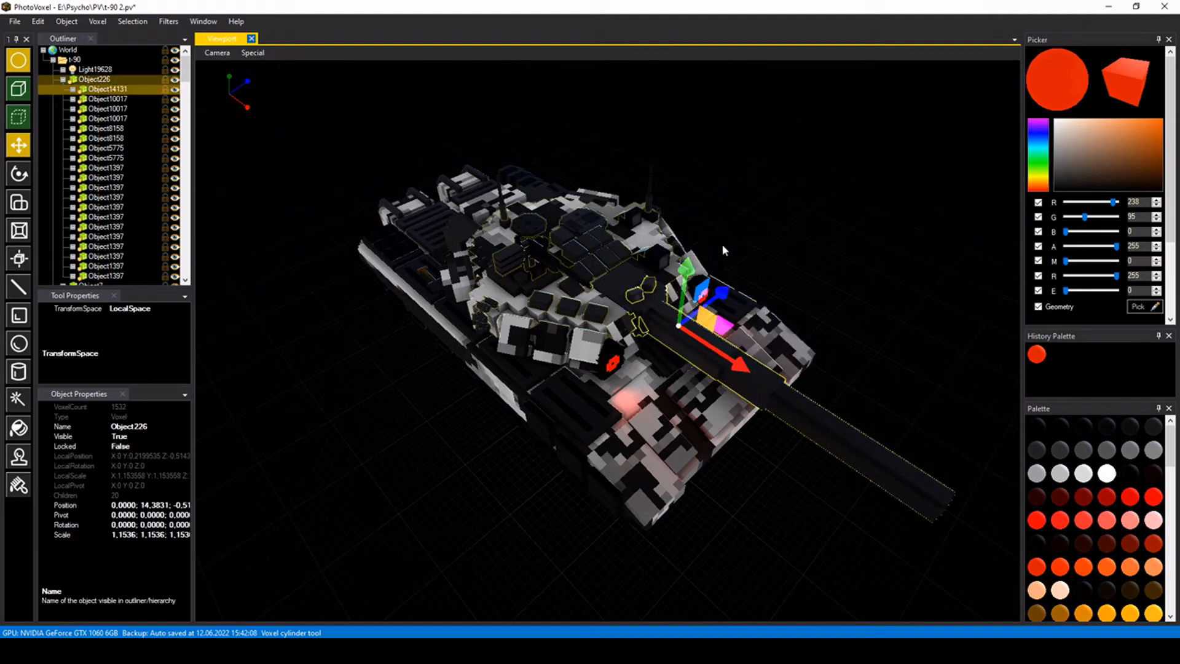
click(722, 241)
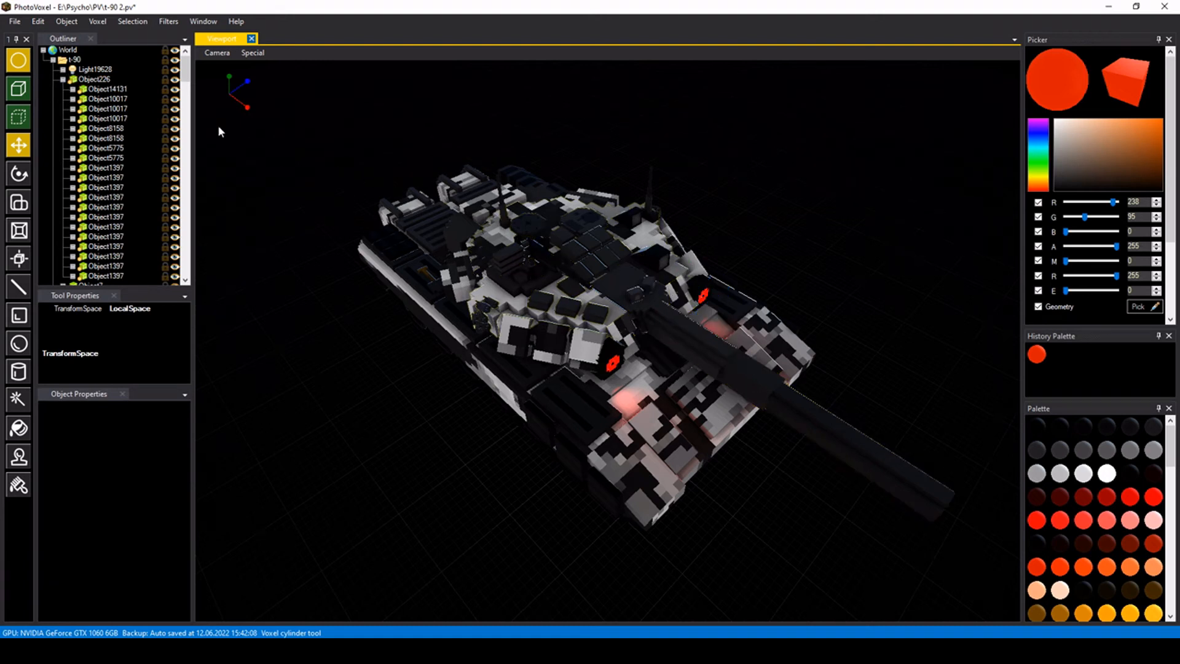
Browse the object hierarchy, select the turret body Object226, and toggle its visibility off and back on.
scroll(89, 122, down, 10)
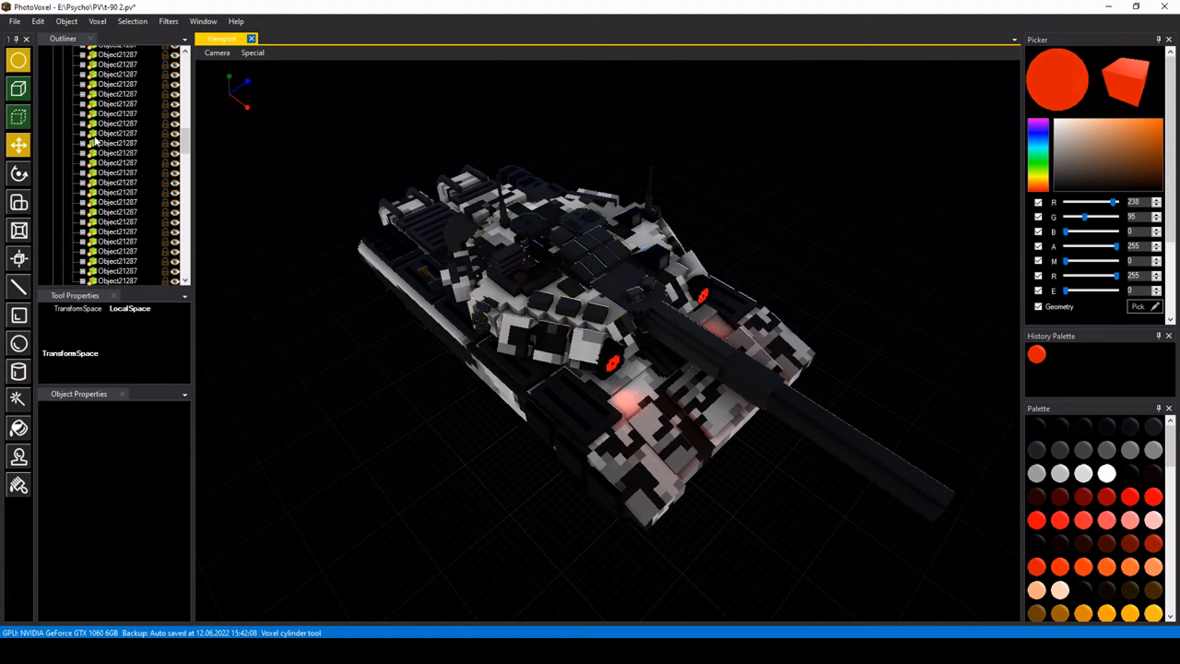
scroll(95, 140, down, 10)
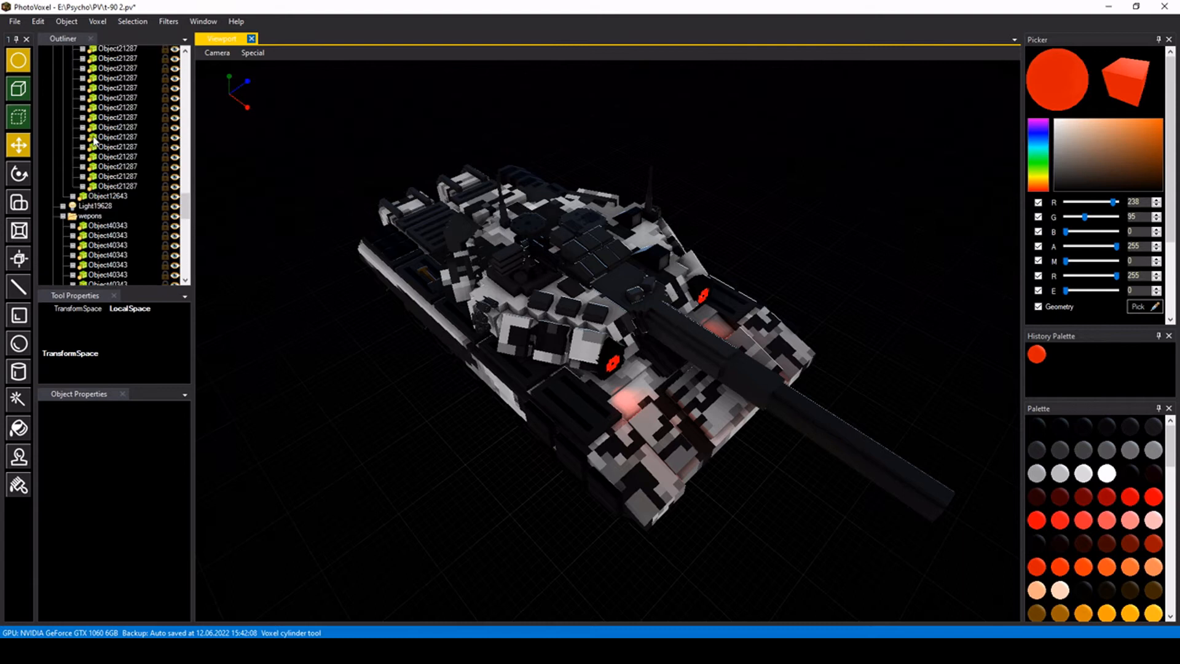
scroll(94, 141, up, 20)
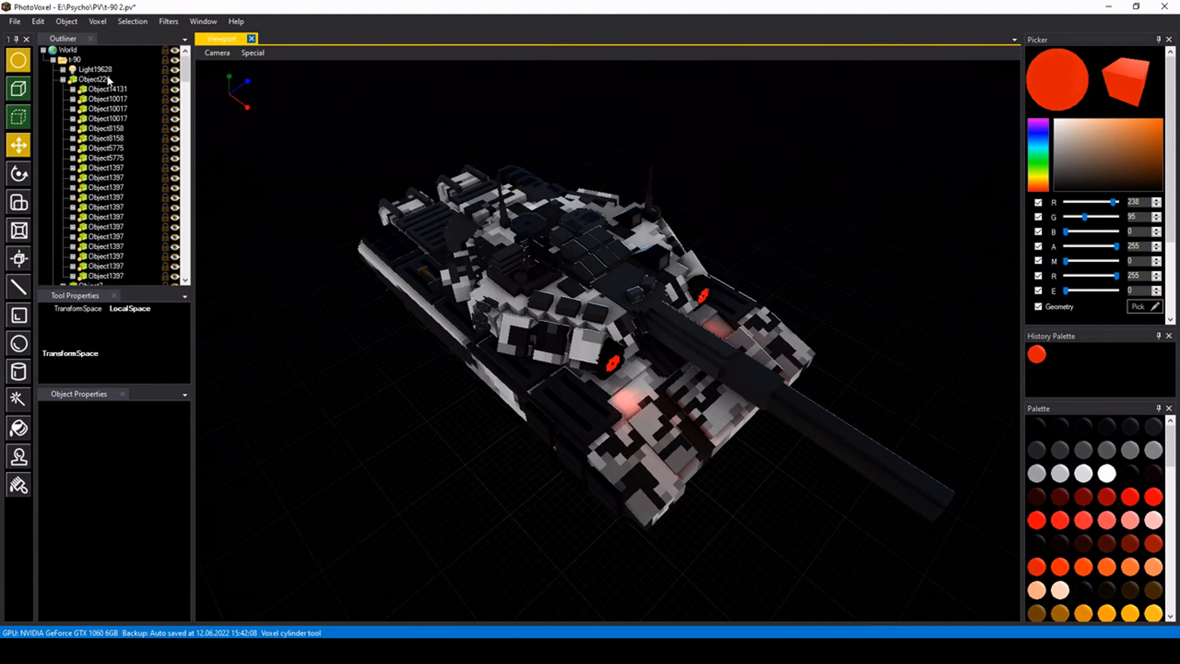
click(104, 79)
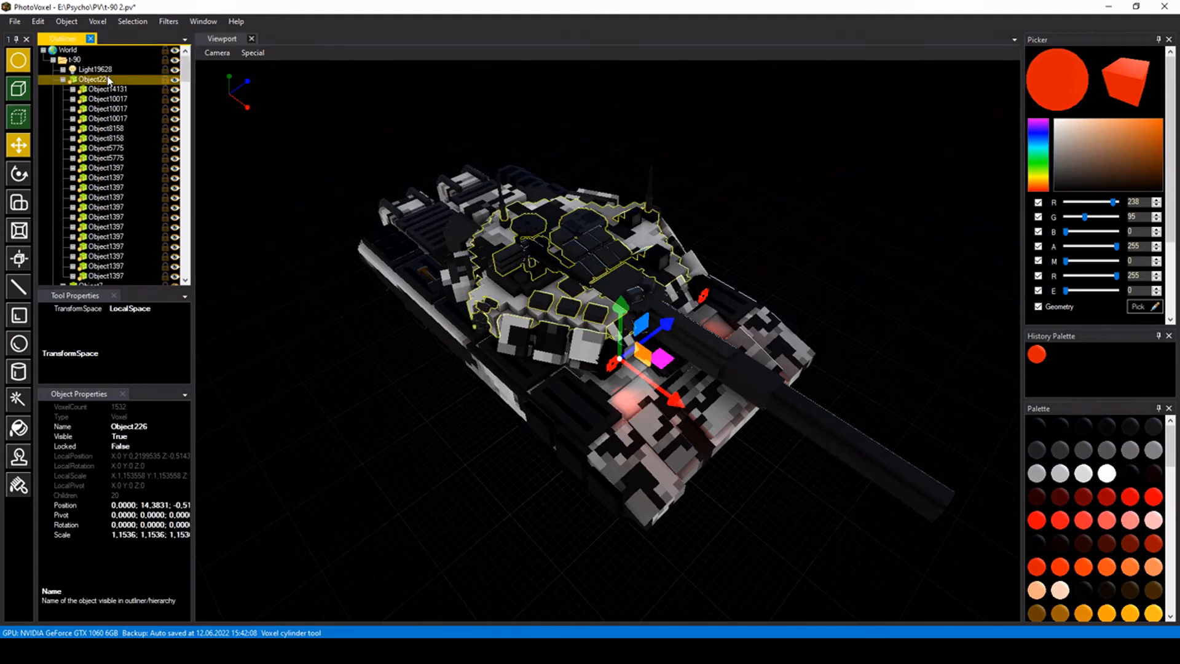
click(175, 79)
click(176, 80)
Examine the turret body's name, visibility, position, rotation, scale and pivot properties.
middle_drag(198, 114, 286, 142)
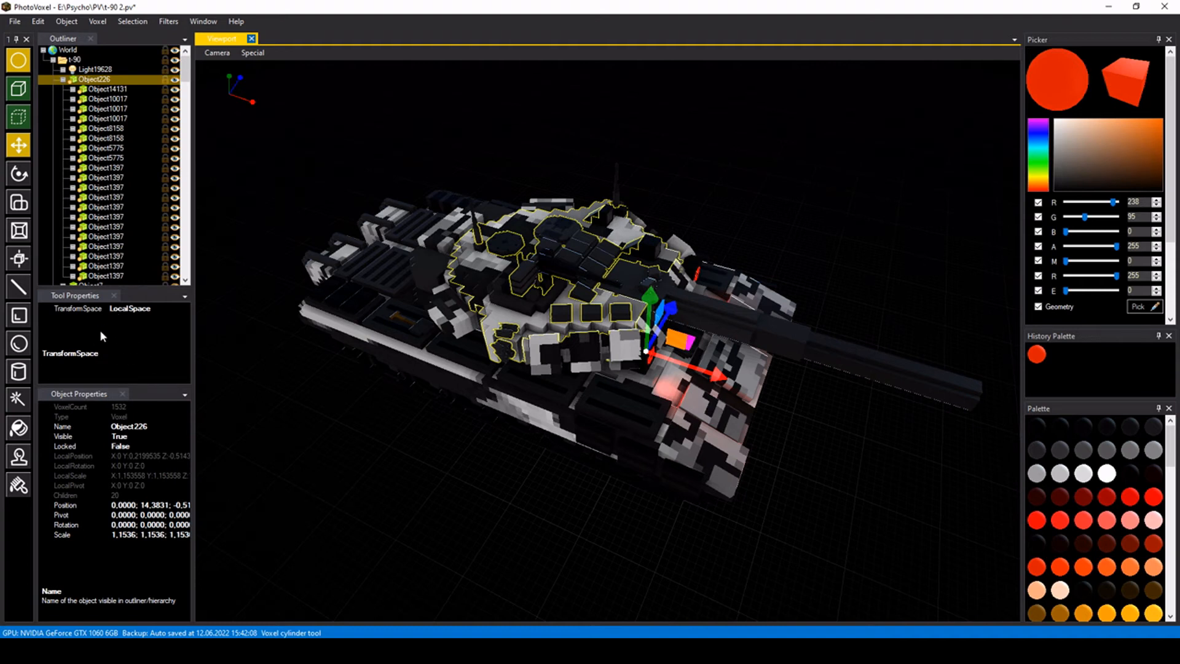
click(83, 426)
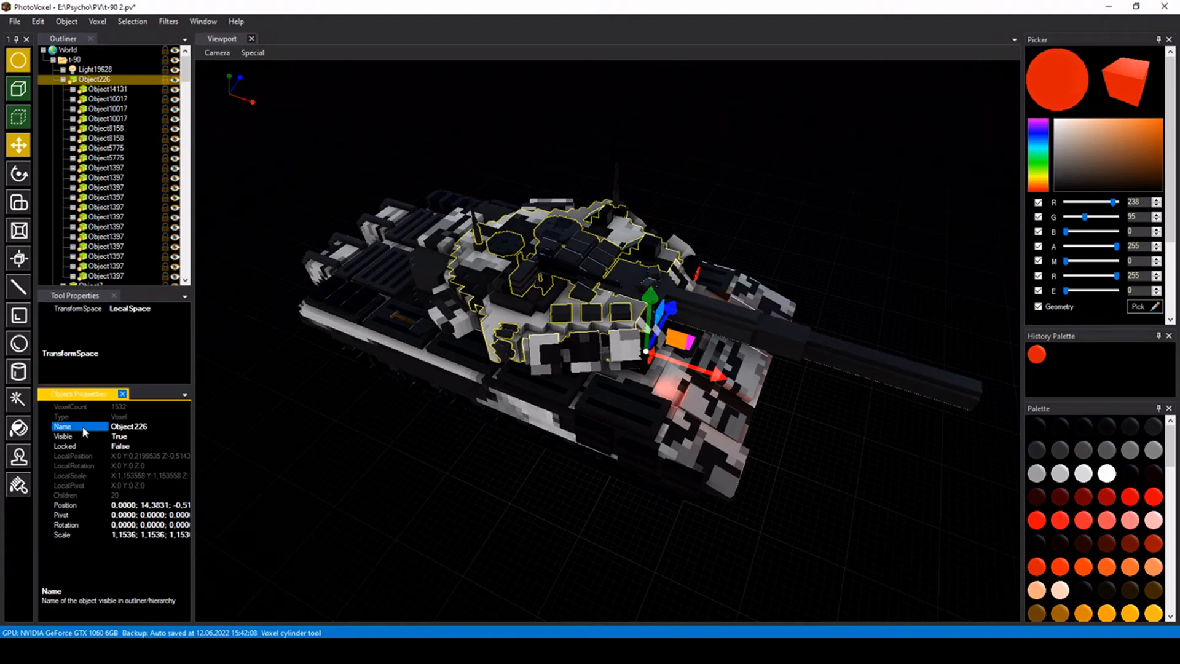
click(79, 437)
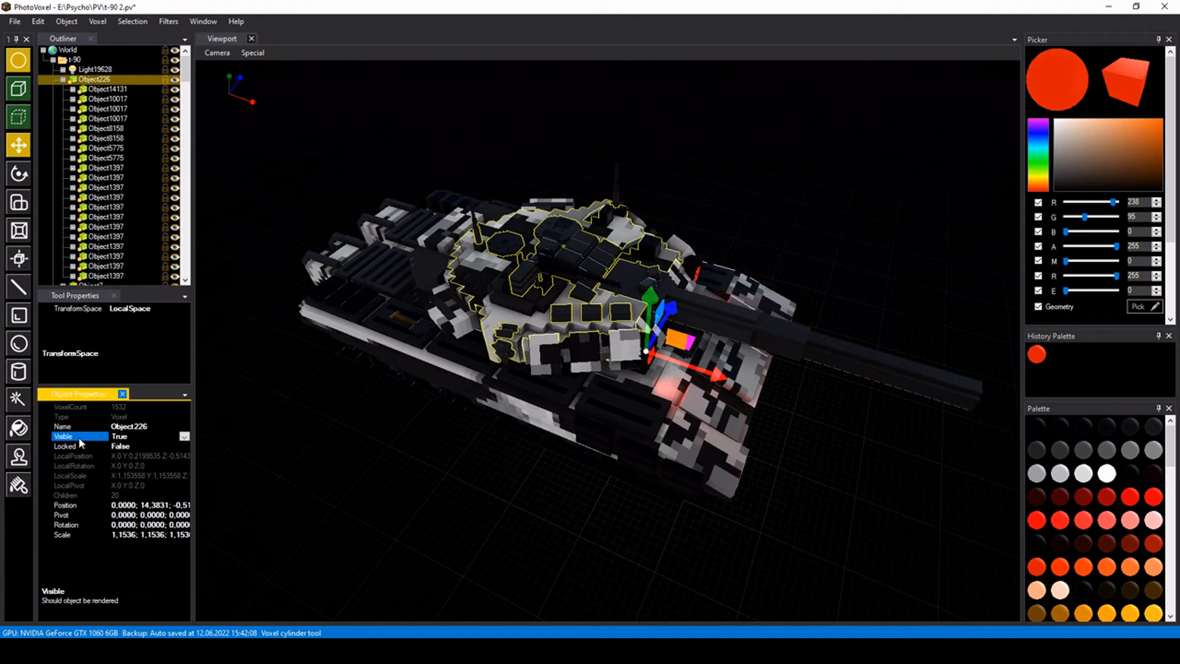
click(86, 506)
click(76, 523)
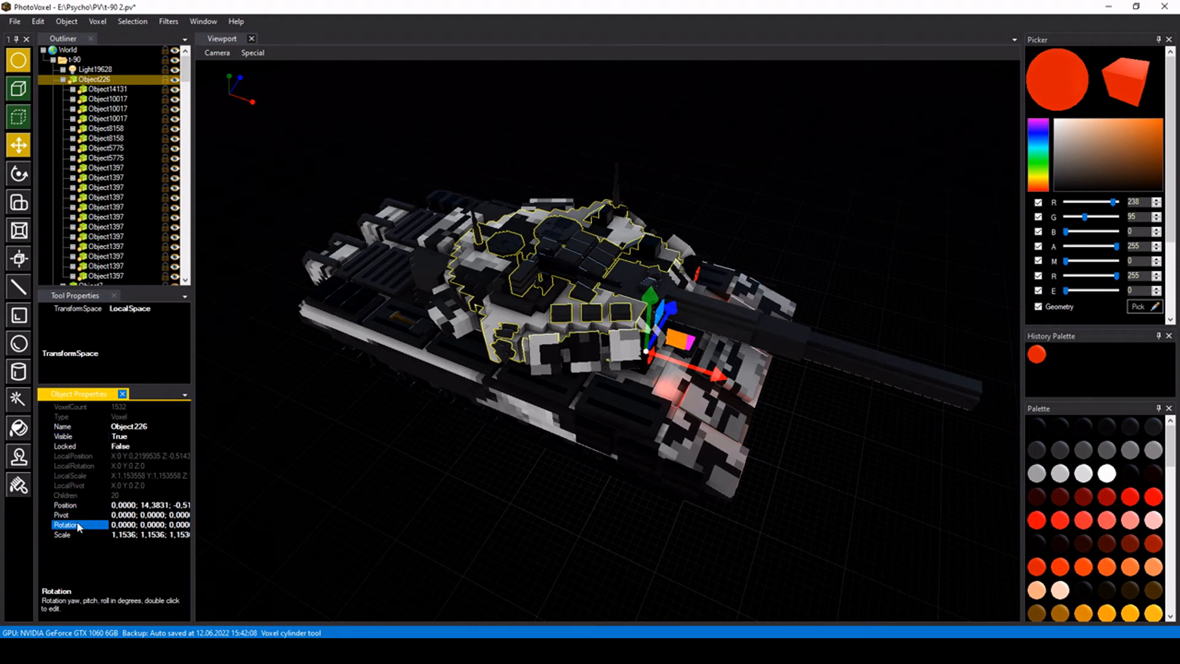
click(72, 534)
click(73, 515)
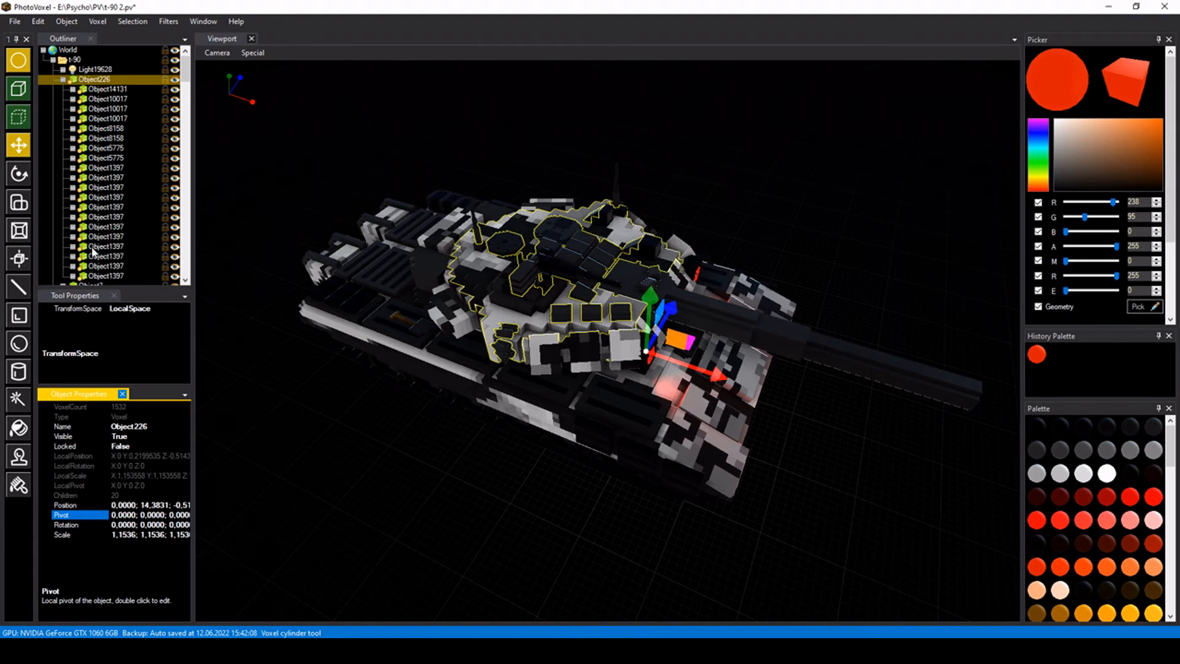
Try the editing modes for whole objects, object voxels and voxel selections in turn.
click(24, 66)
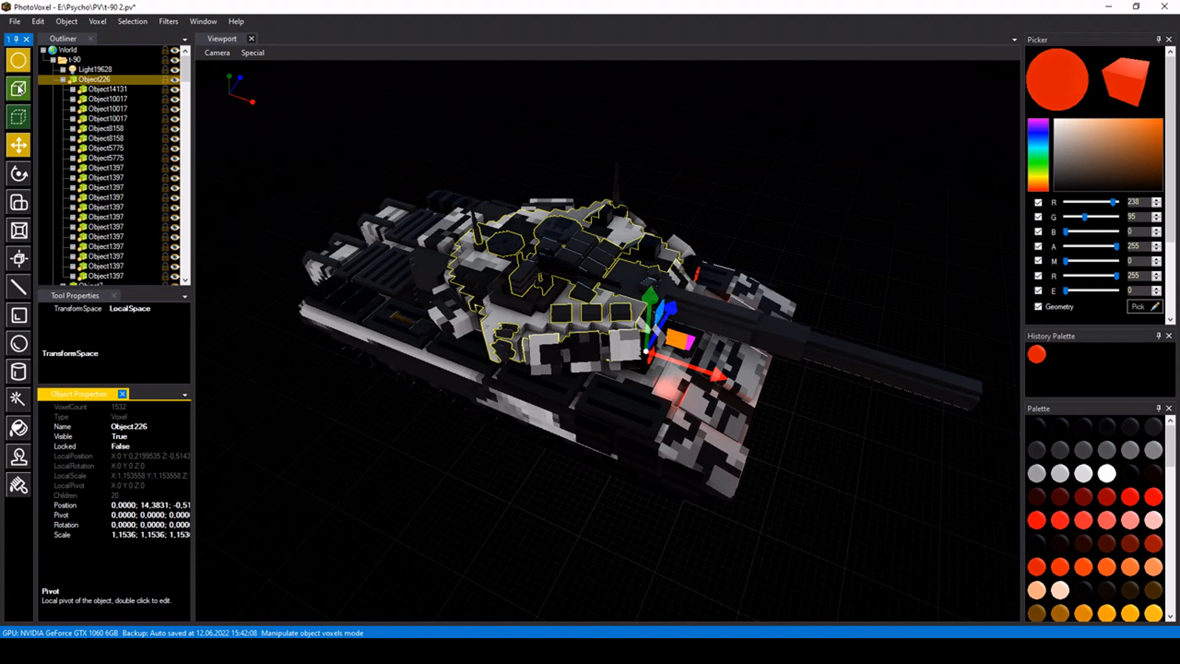
click(19, 89)
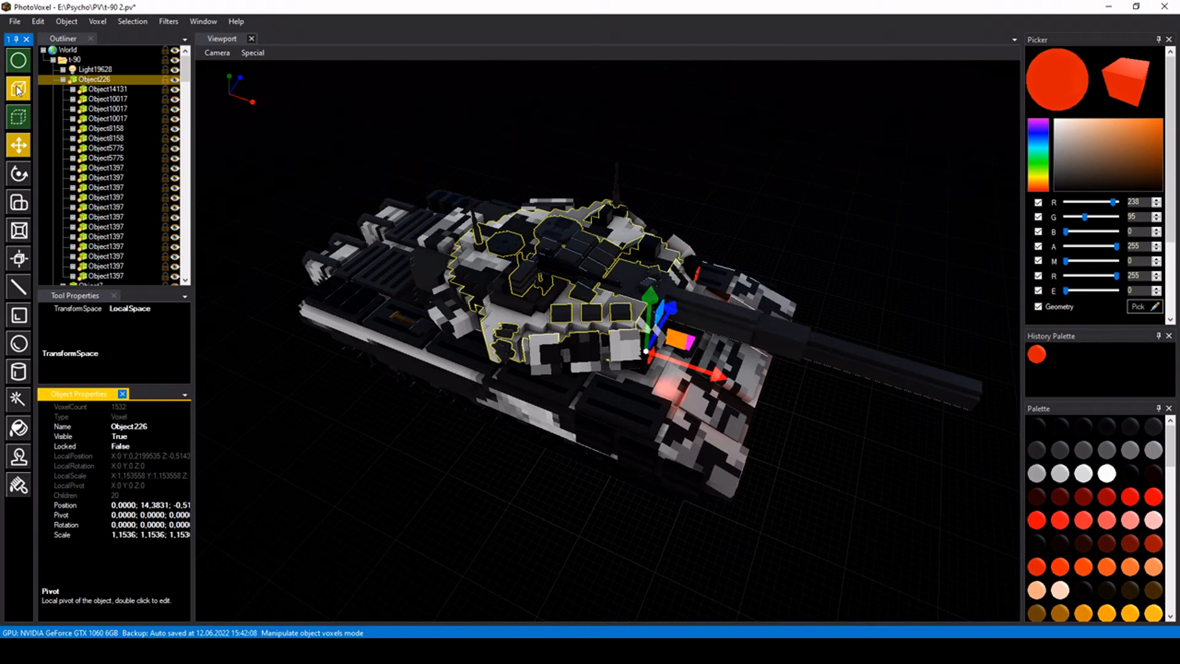
click(21, 121)
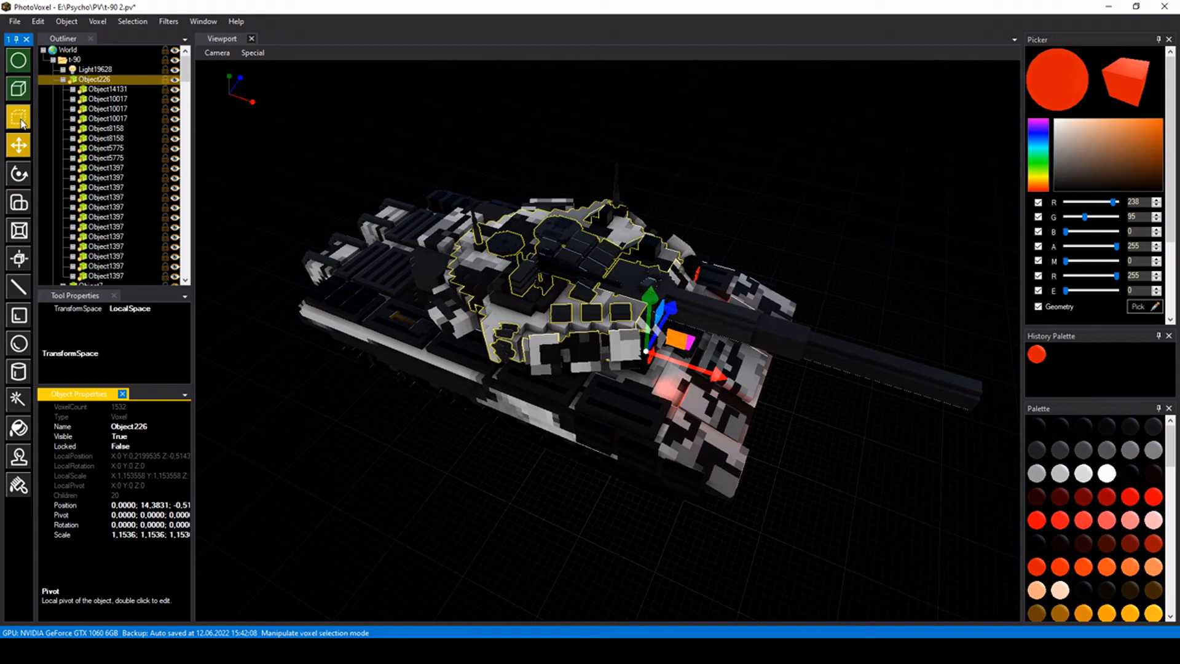
Try the move, rotate, scale and container-resize tools in turn on the selected turret.
click(17, 147)
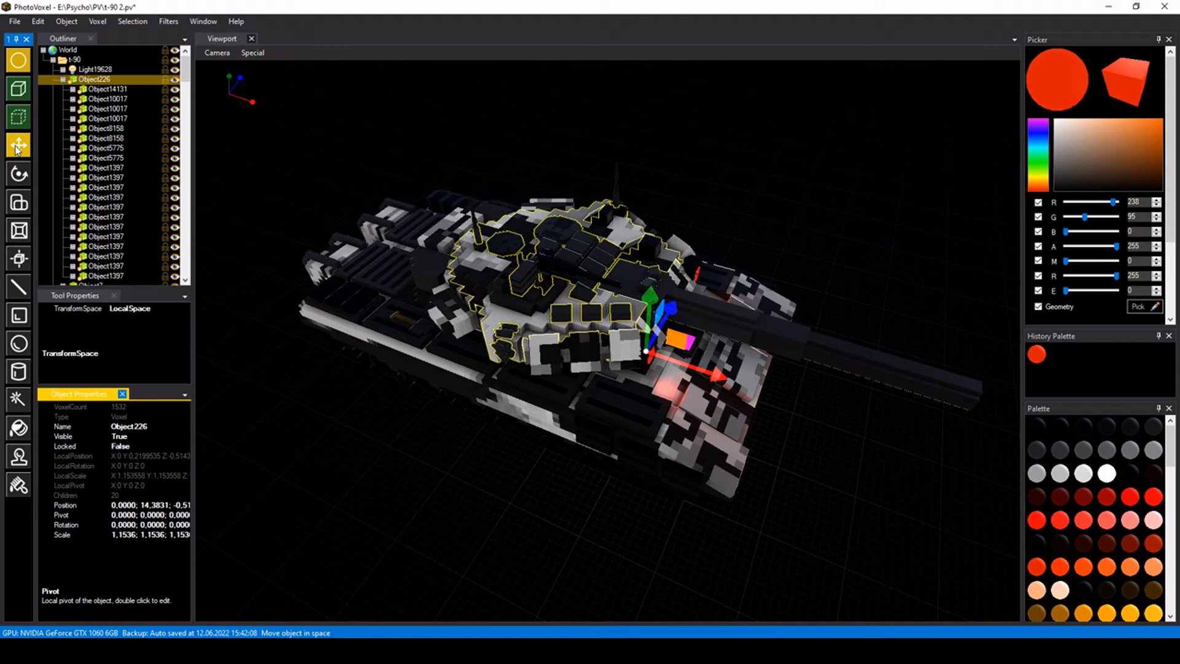
click(22, 175)
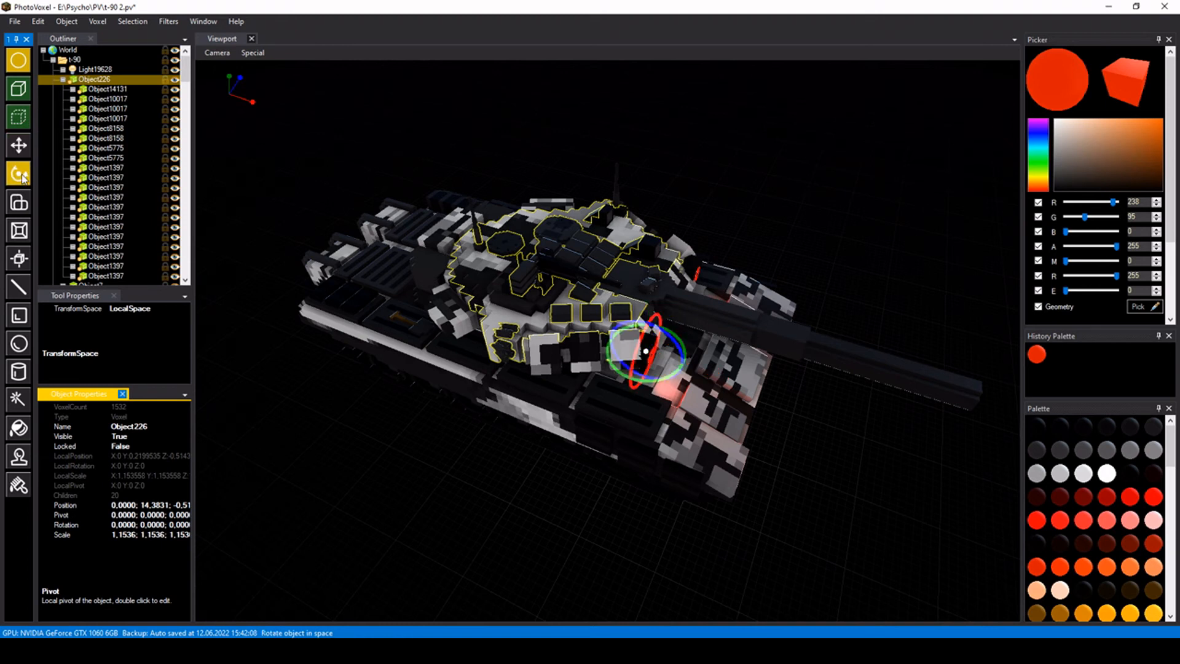
click(16, 201)
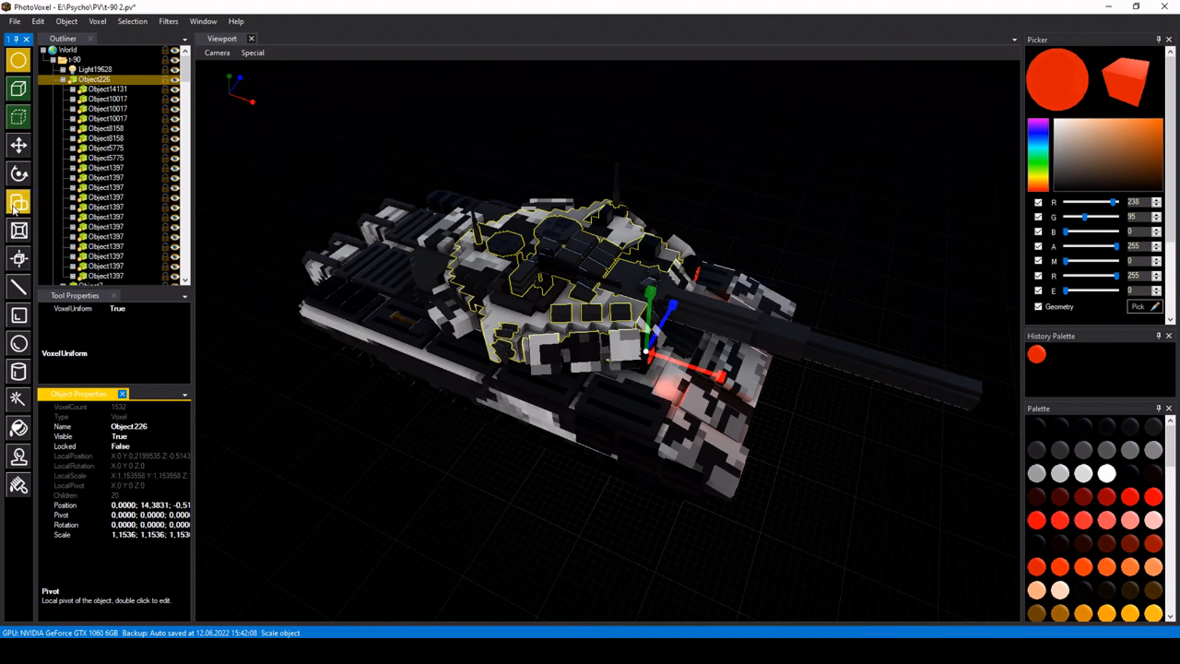
click(17, 234)
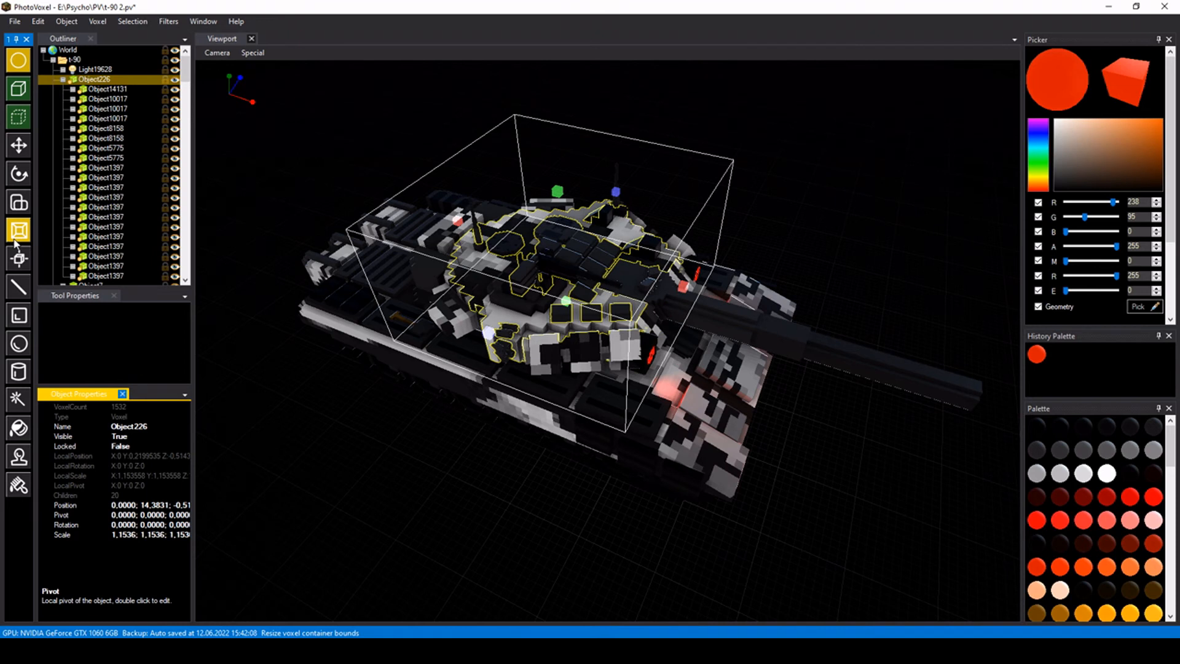
Try the free draw, line, box, sphere and cylinder voxel tools in turn on the selected turret.
click(18, 258)
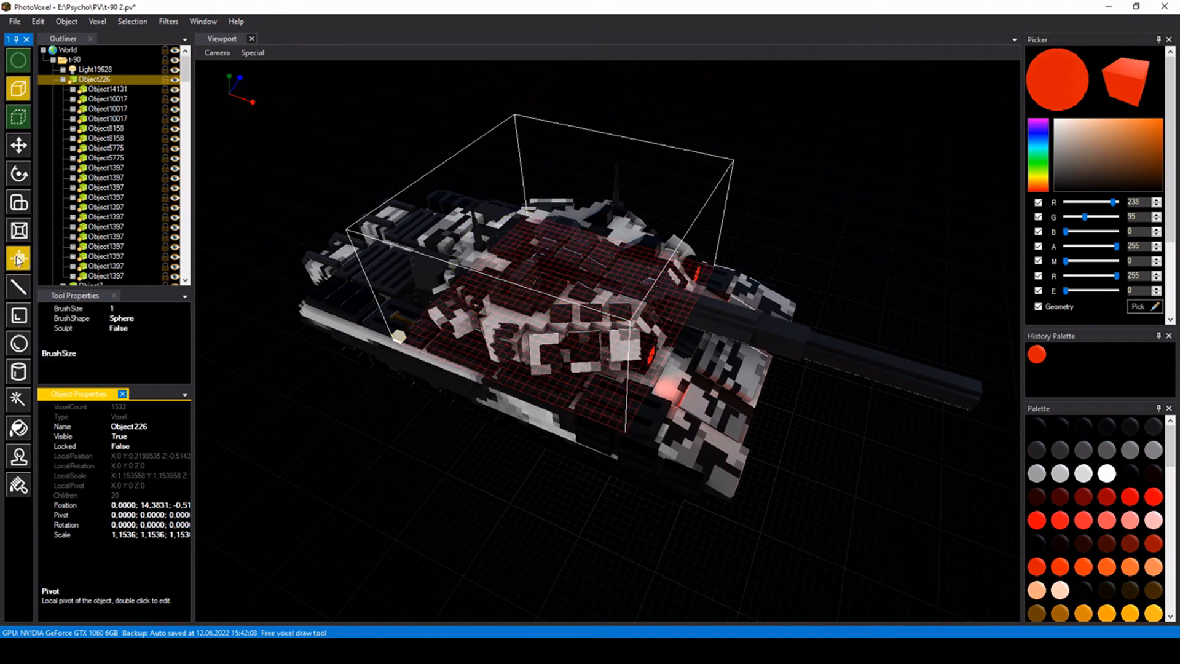
click(19, 286)
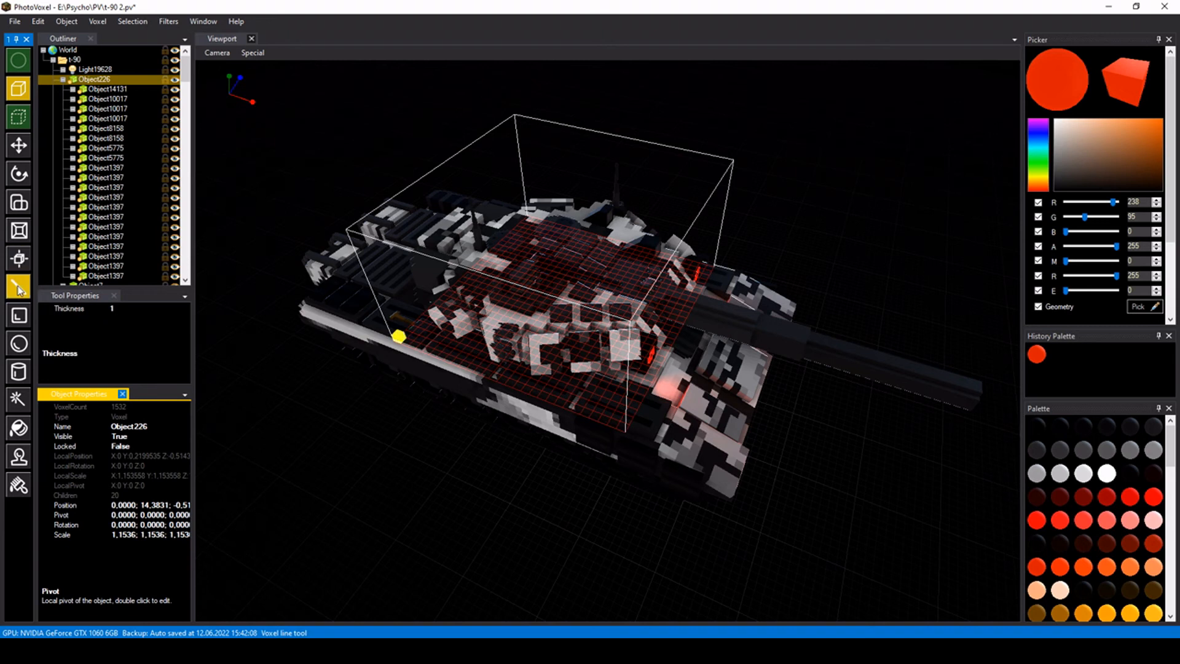
click(21, 317)
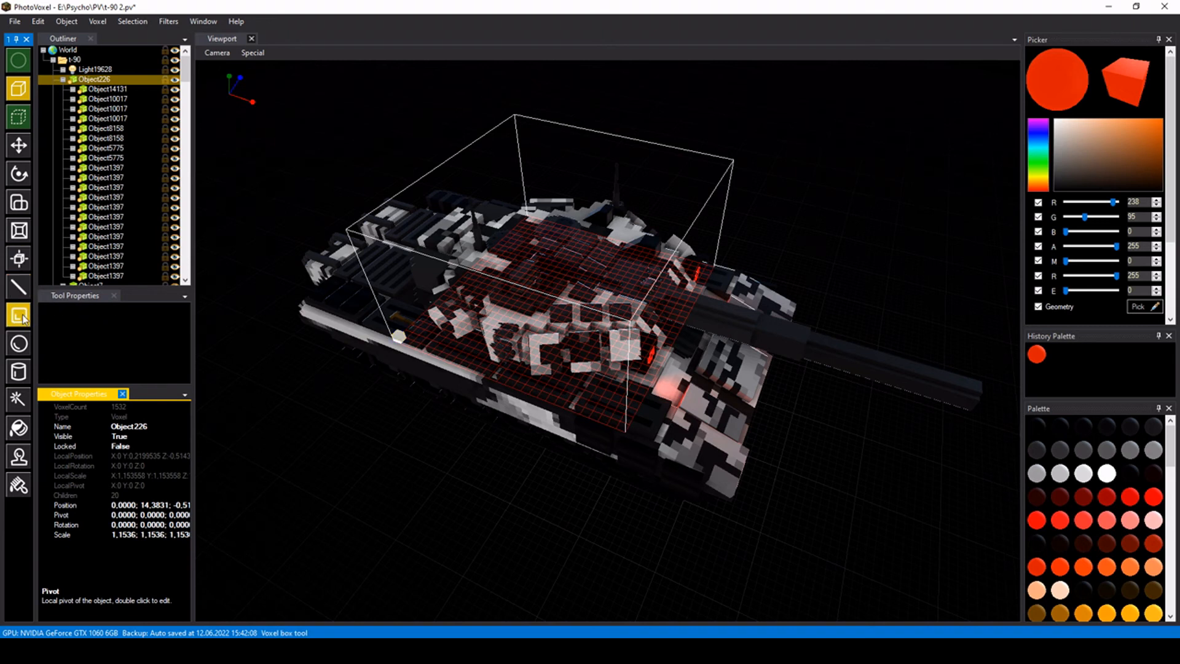
click(21, 346)
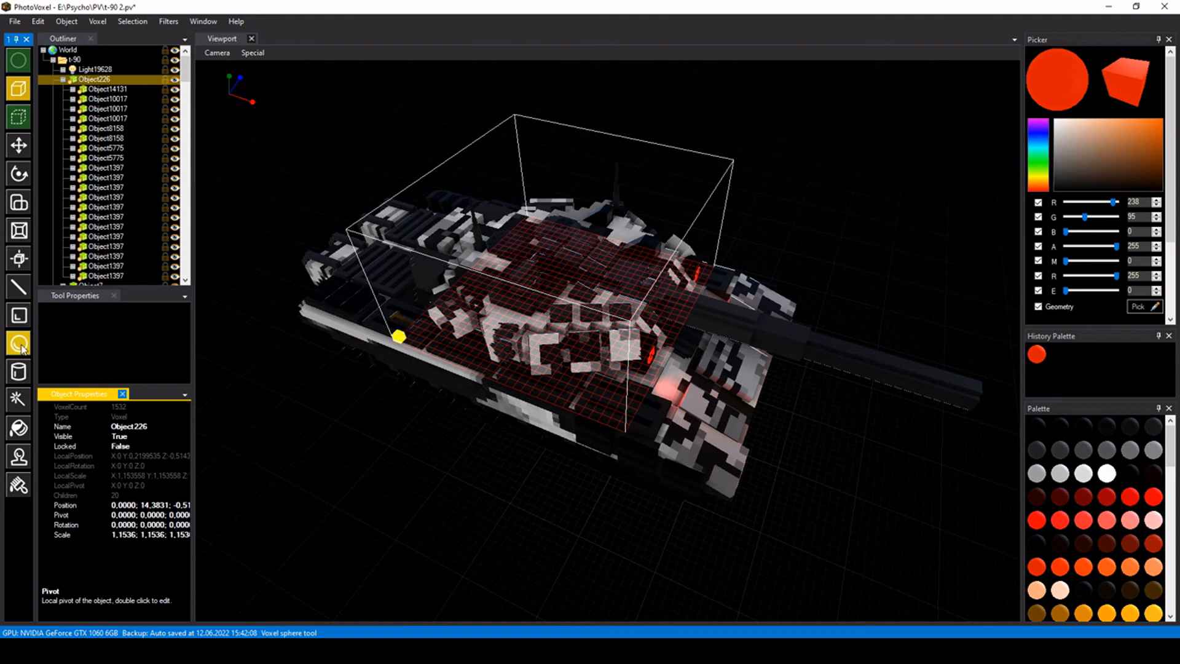
click(20, 376)
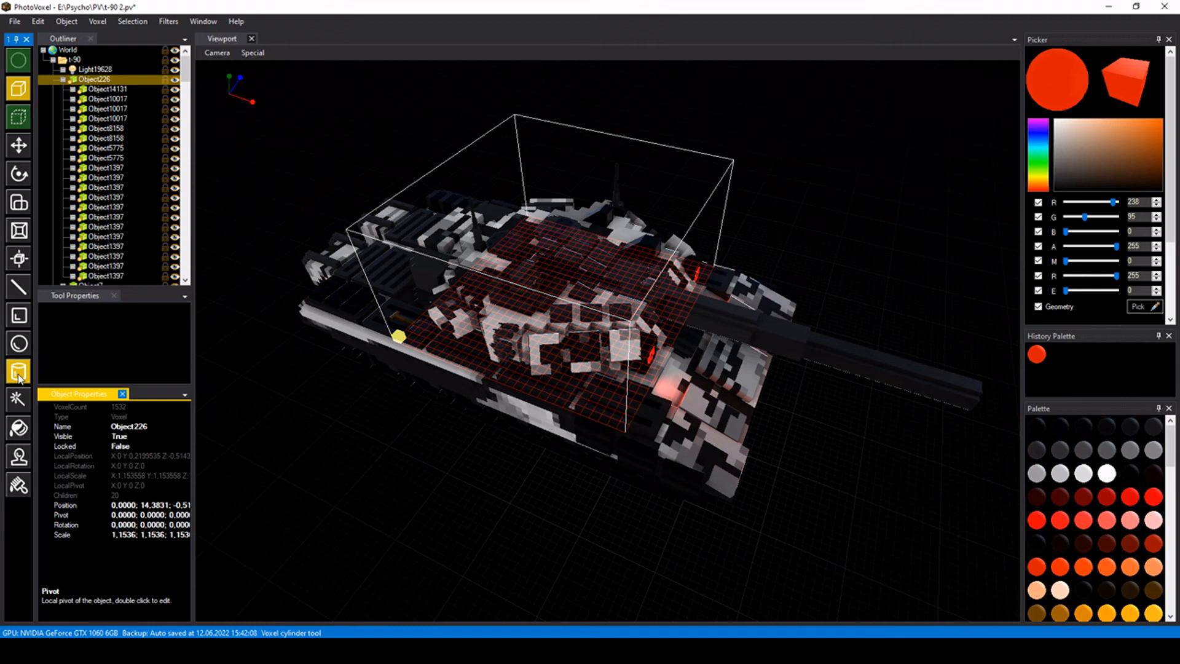
Try the magic wand, voxel fill, stamp and screen-space brush tools in turn, and return to moving objects.
click(19, 399)
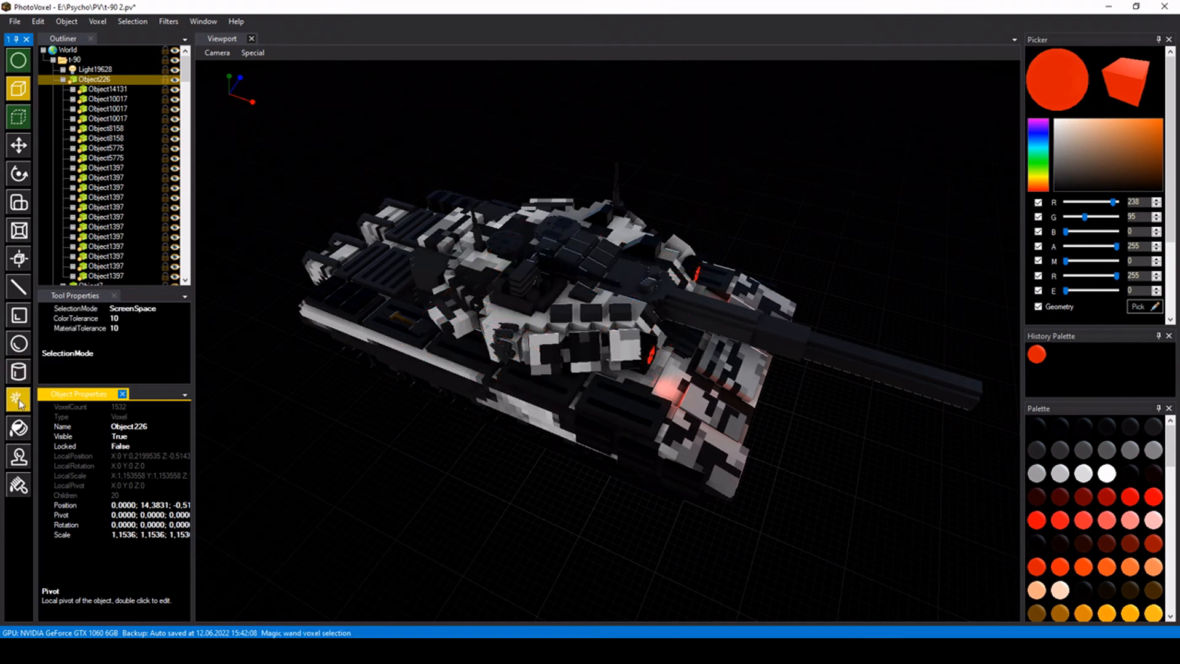
click(21, 430)
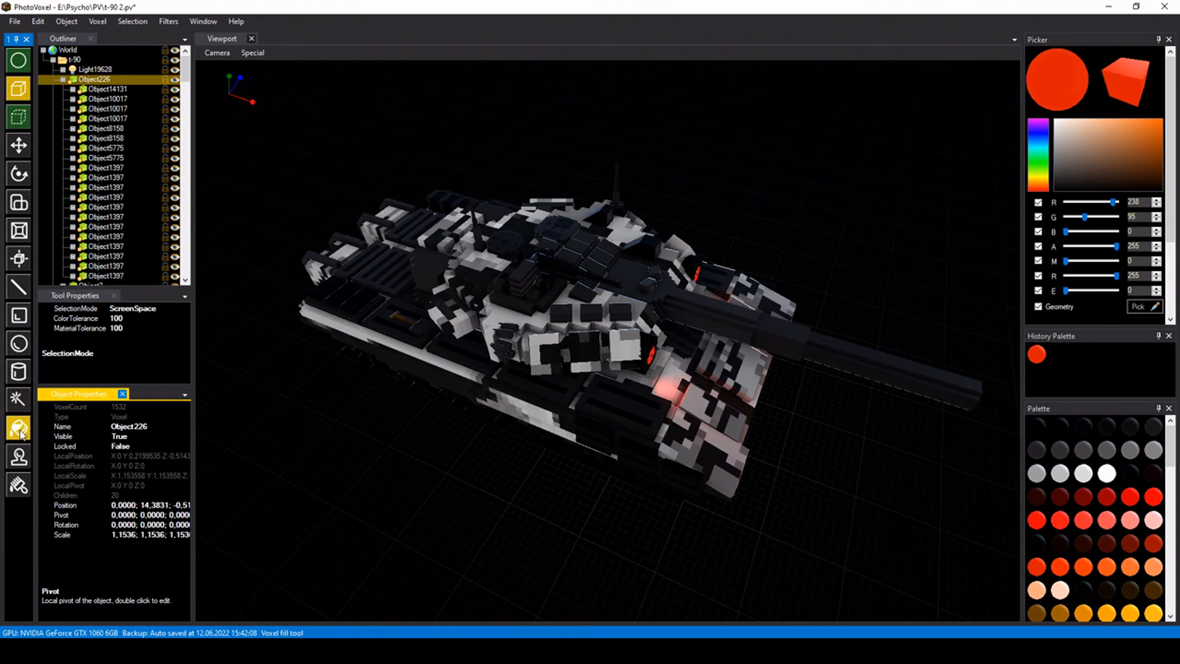
click(18, 456)
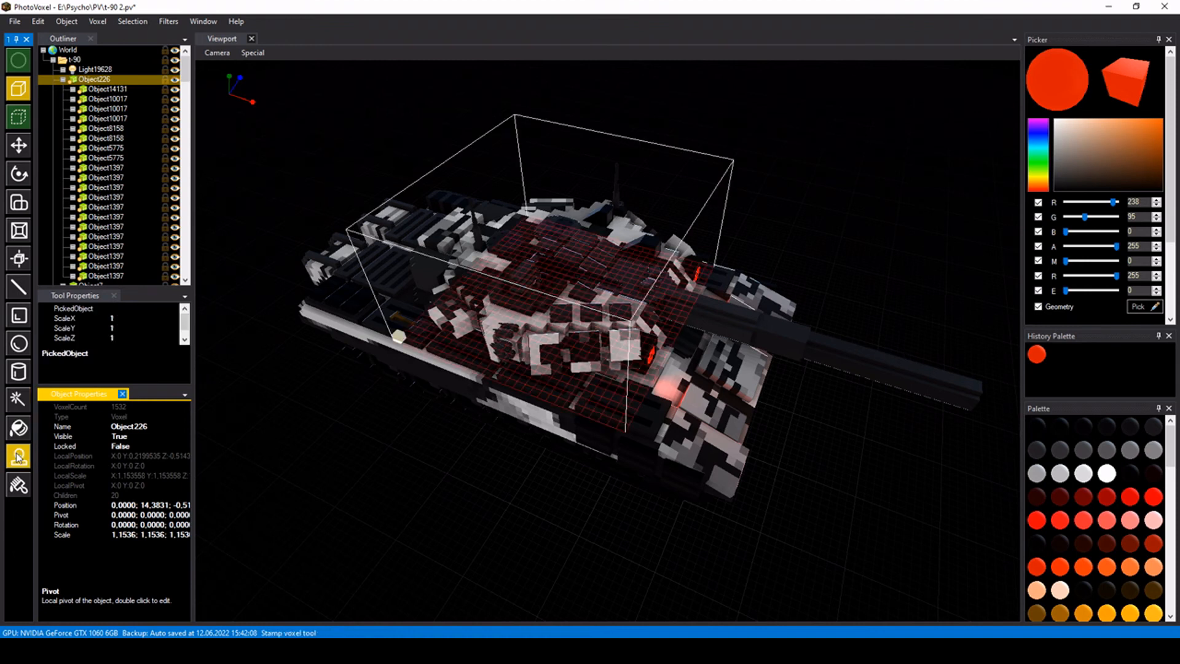
click(20, 485)
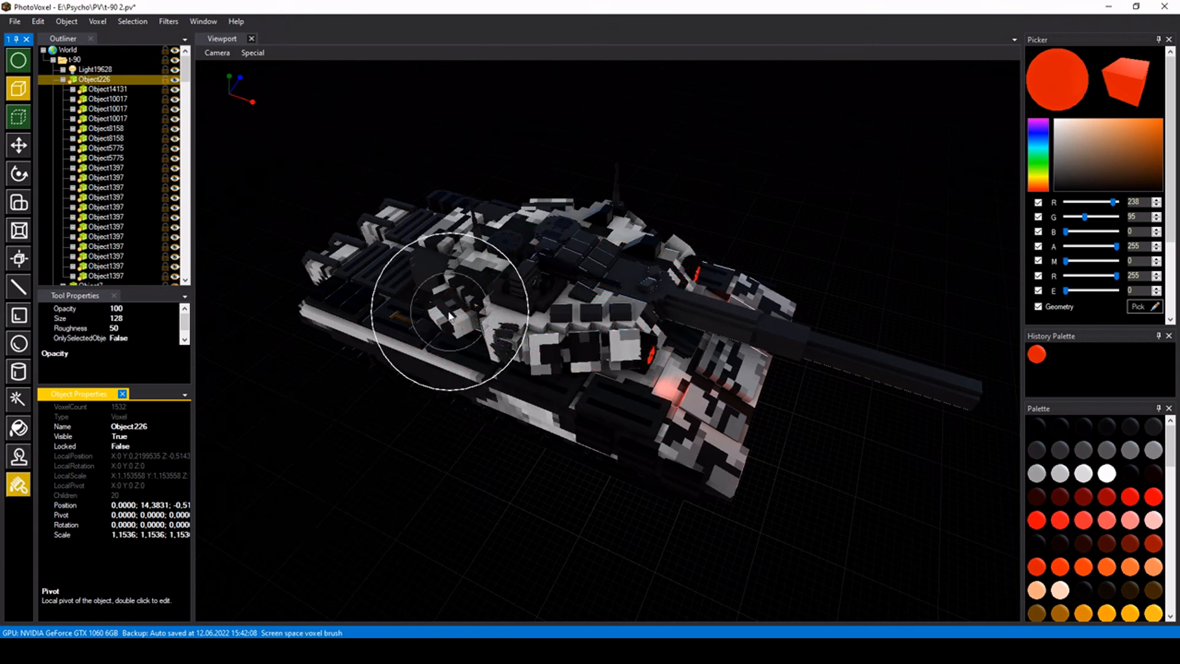
click(18, 145)
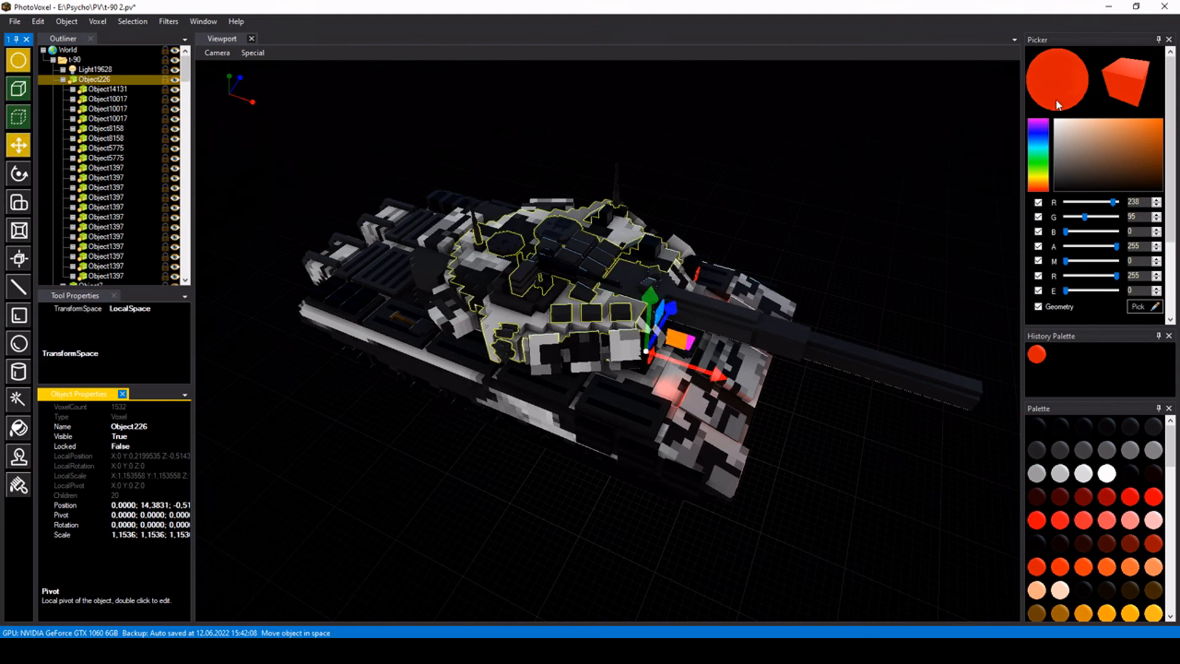
Mix a shiny metallic yellow material with RGB 250, 250, 12, metalness 196 and roughness 92.
click(1101, 161)
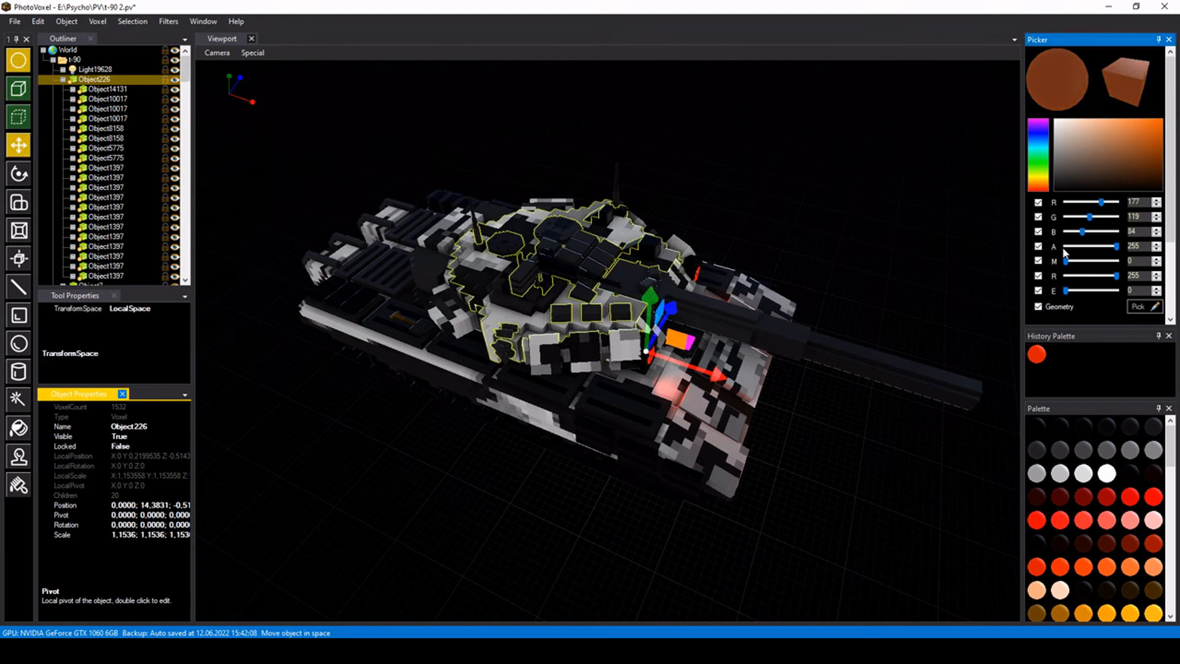
drag(1066, 261, 1104, 266)
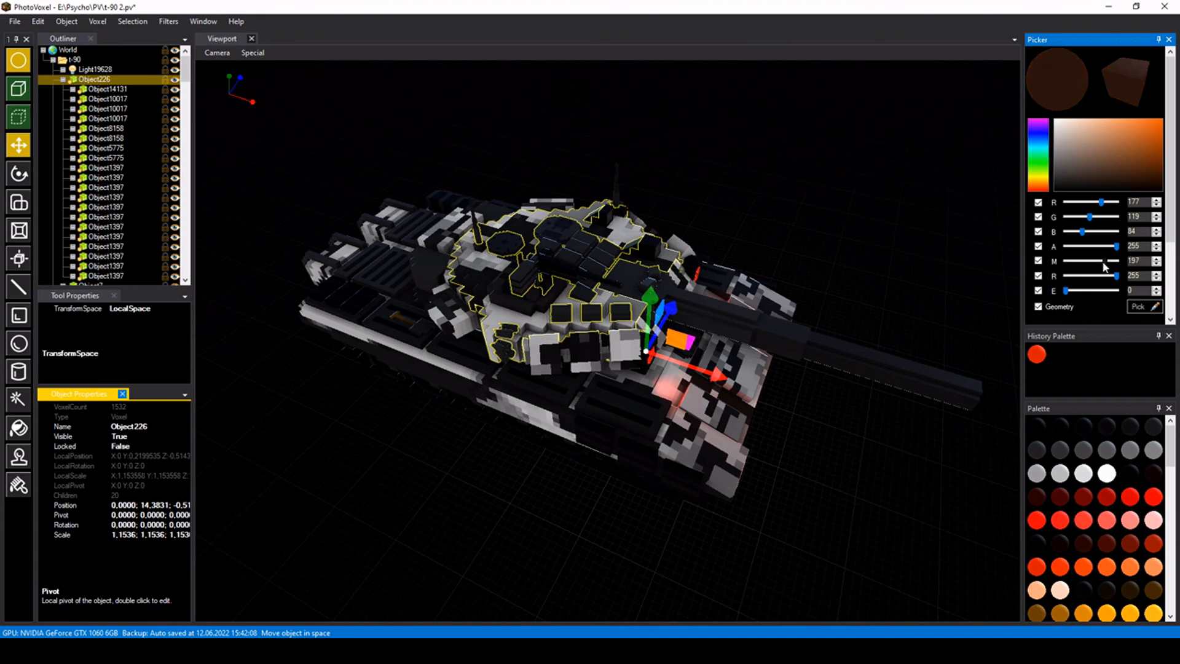
click(1062, 123)
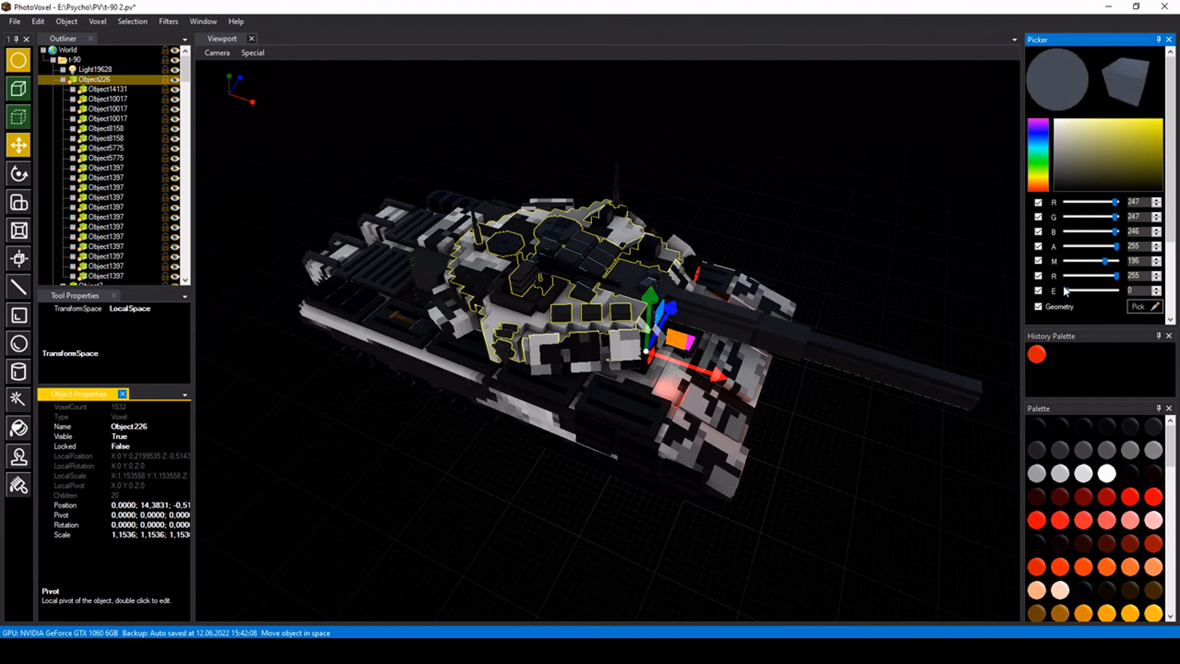
drag(1115, 276, 1084, 276)
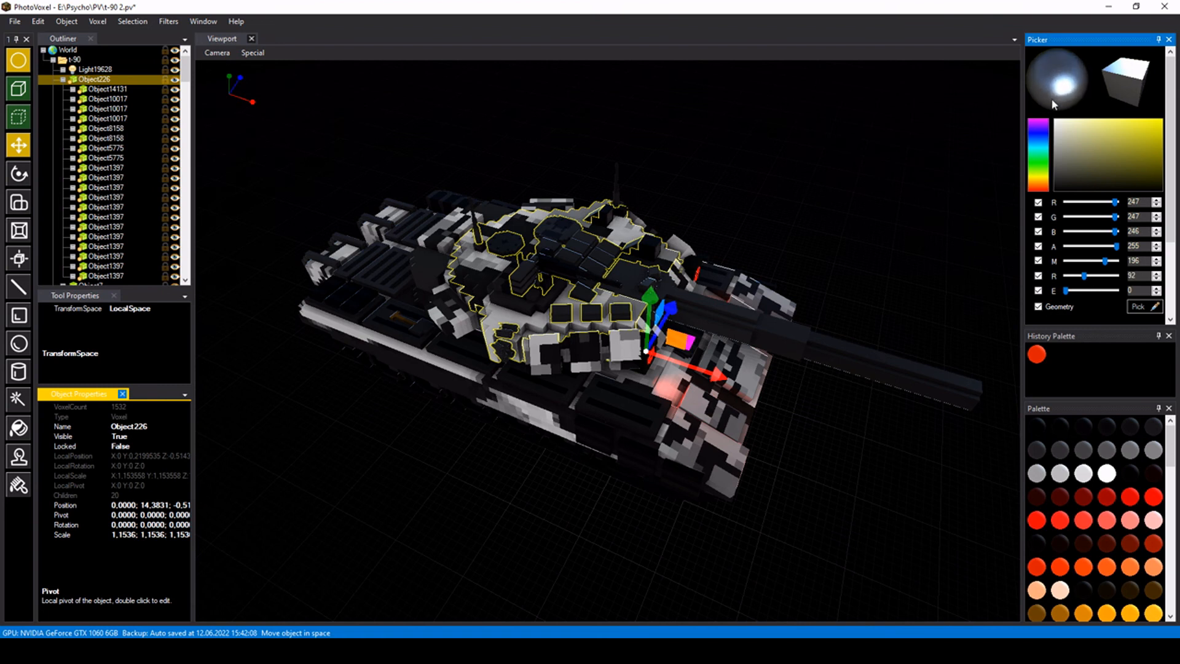
drag(1056, 86, 1145, 87)
drag(1150, 137, 1157, 121)
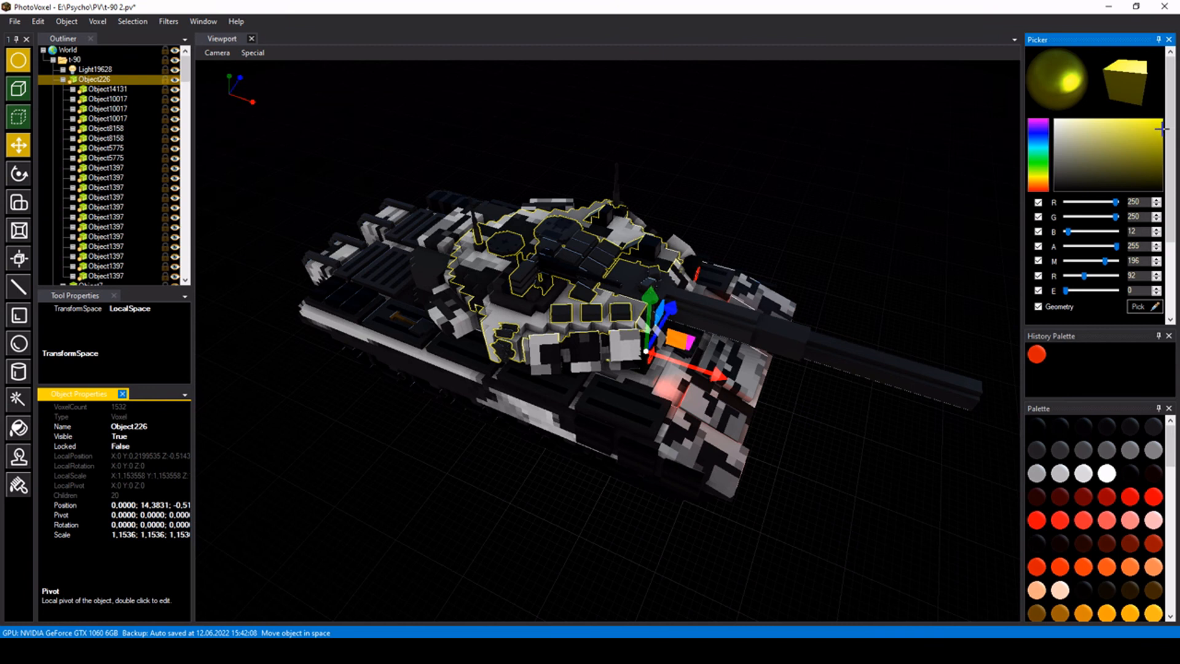
Sample the light grey voxel material from the turret's front, and switch the R, G and B channels off and back on.
click(1152, 307)
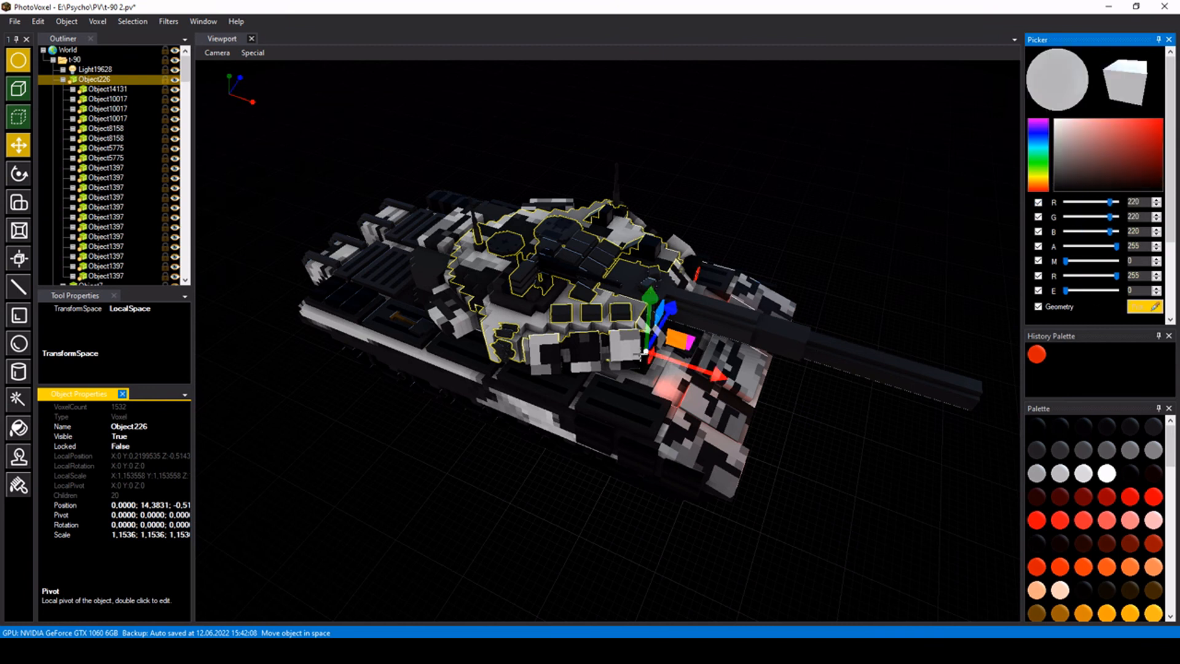
click(630, 344)
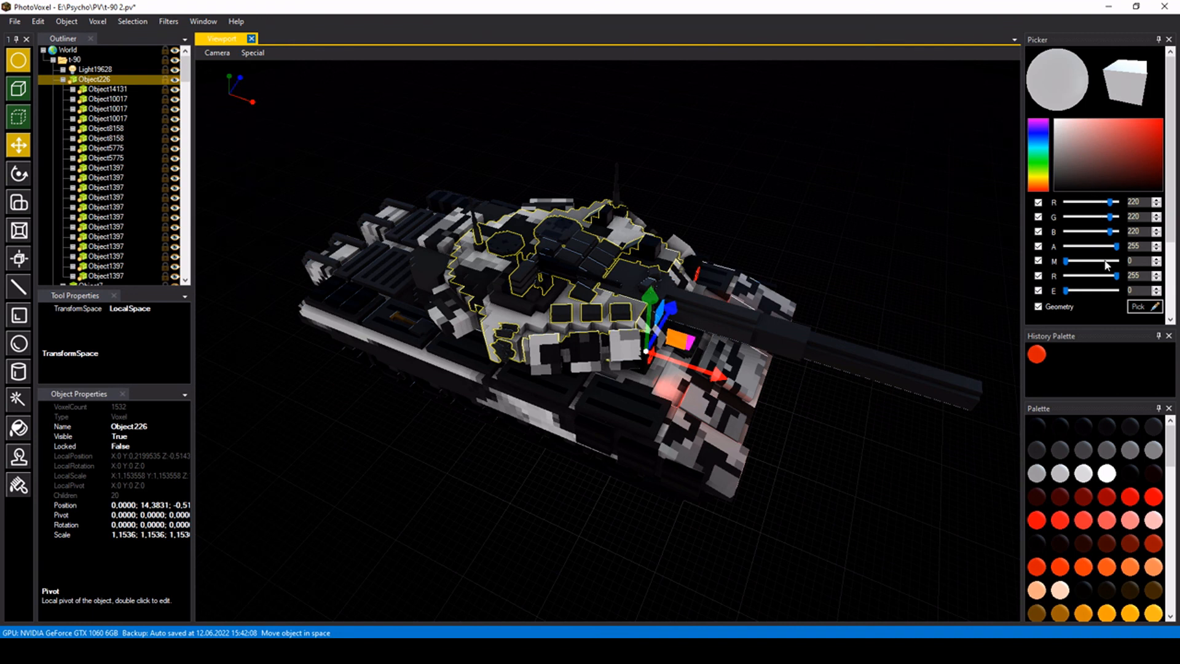
click(1038, 202)
click(1038, 217)
click(1038, 232)
click(1038, 202)
click(1038, 216)
click(1037, 231)
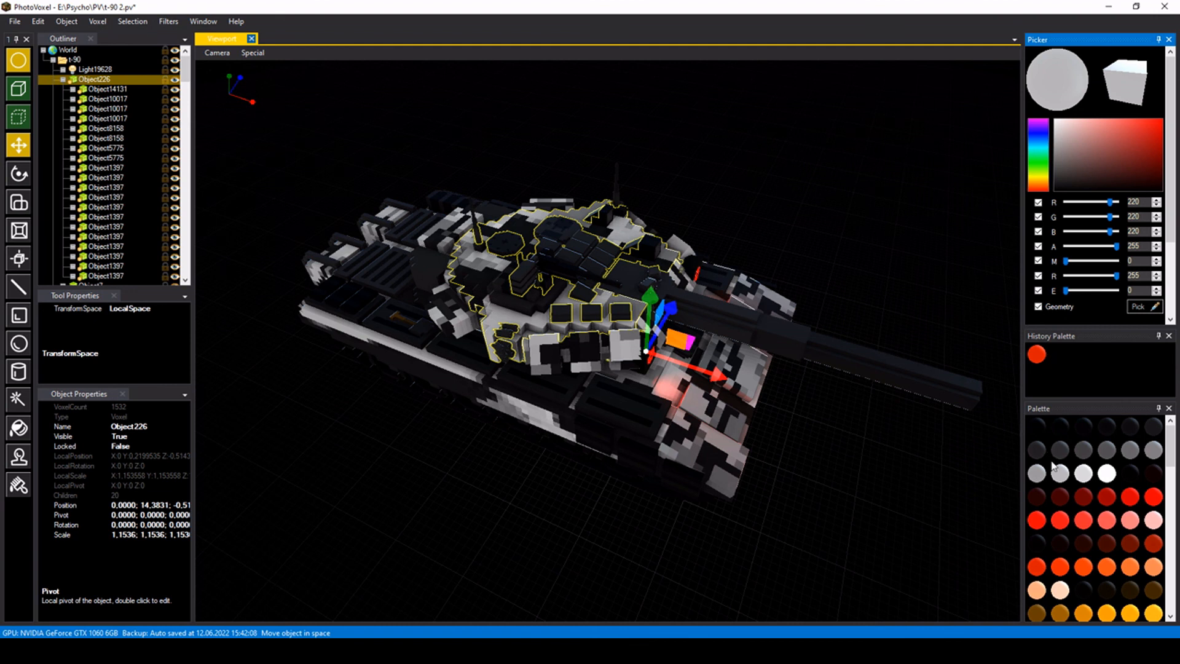
Load several red and orange palette colours in turn, finishing with the dark brown swatch of RGB 102, 81, 0.
click(1084, 497)
click(1103, 523)
click(1112, 566)
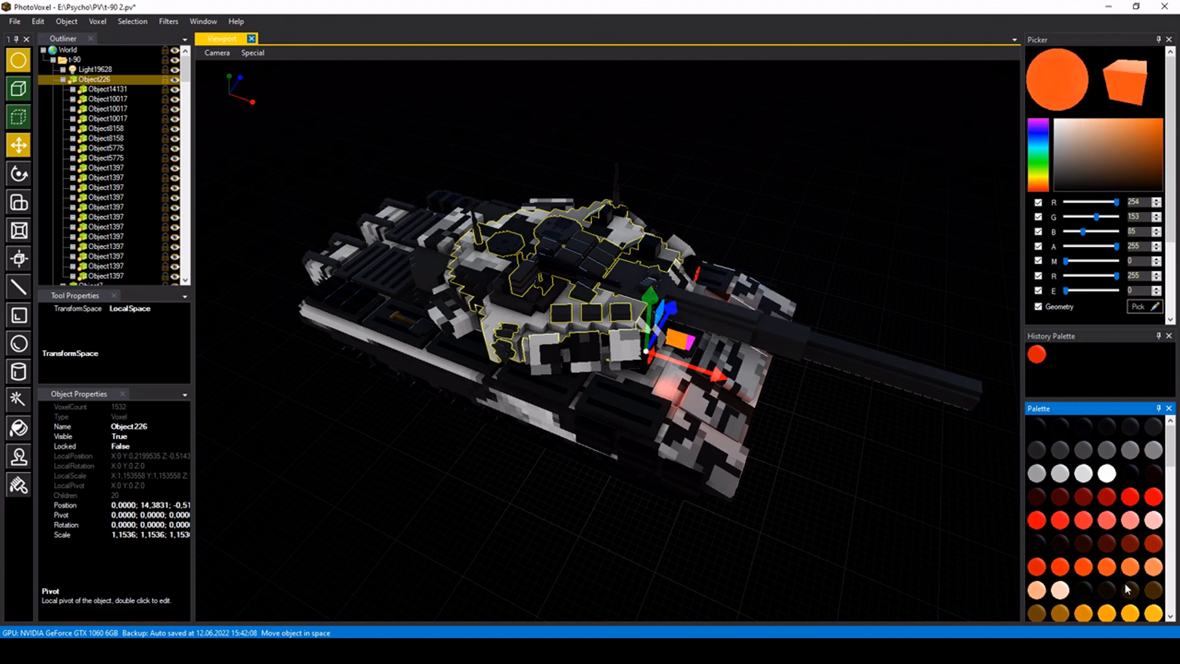
click(1129, 589)
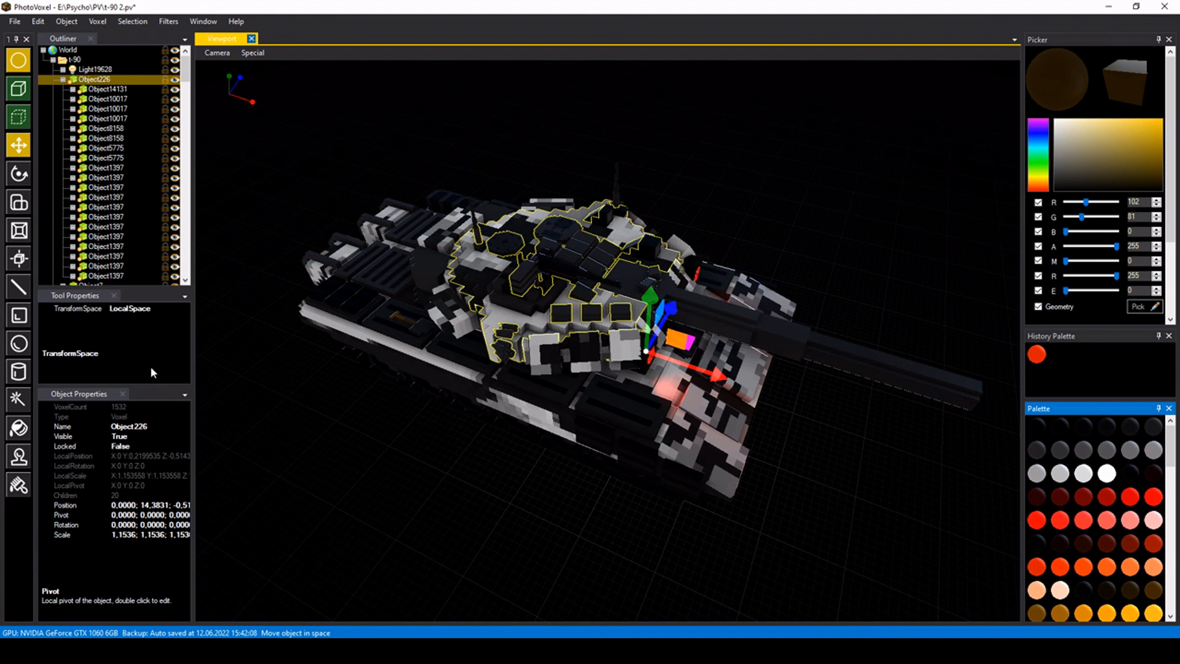
Undock the Tool Properties window, widen it, and dock it beneath Object Properties.
drag(68, 300, 247, 297)
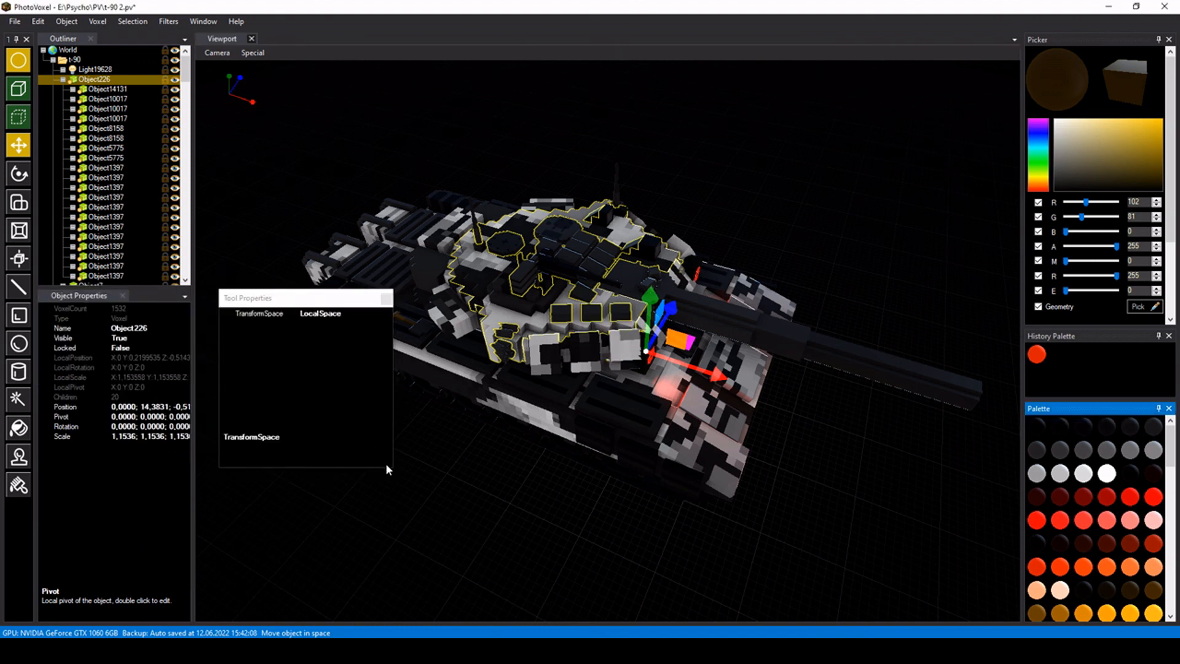
drag(391, 466, 427, 467)
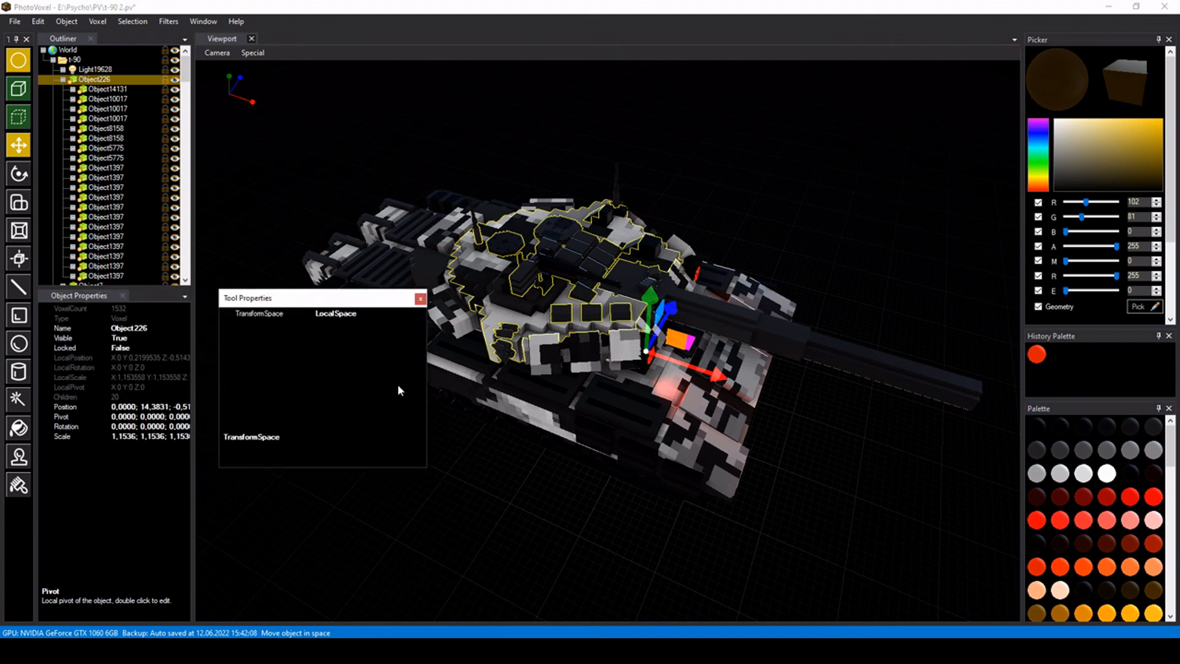
drag(365, 306, 106, 477)
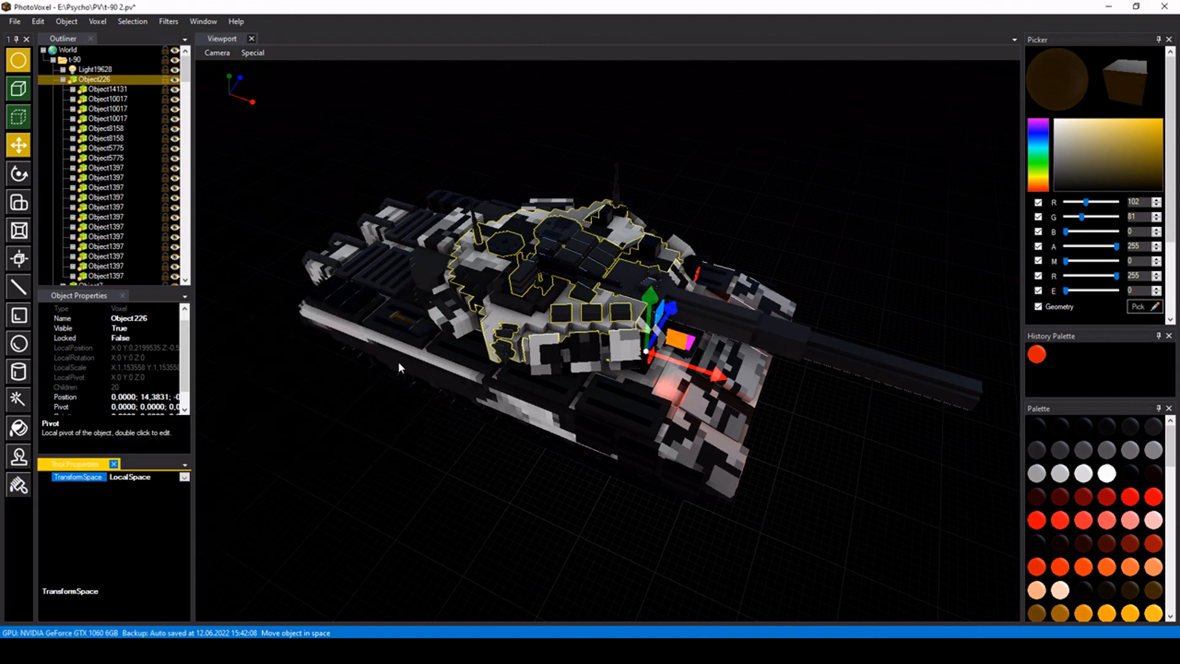